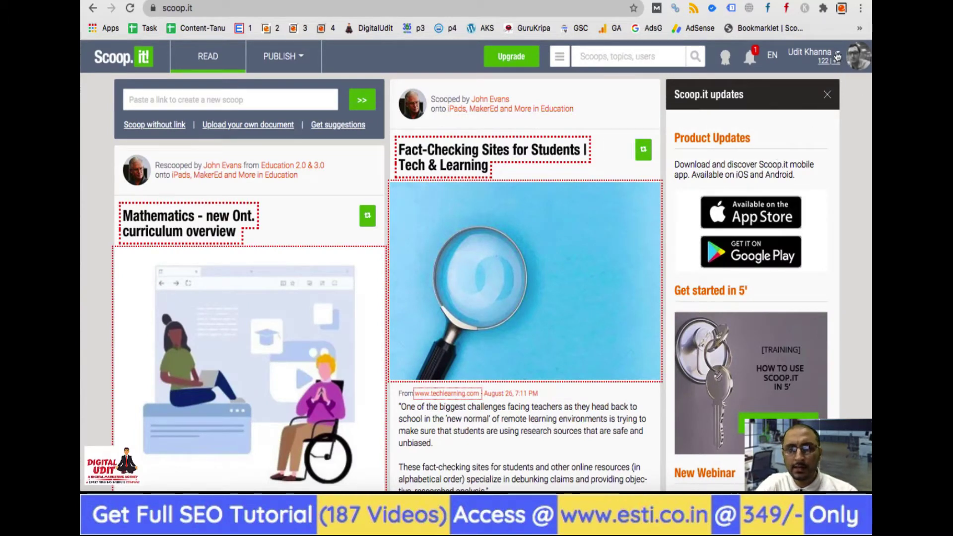
Open the Scoop.it profile, start a new scoop, then discard the empty form
left_click(859, 63)
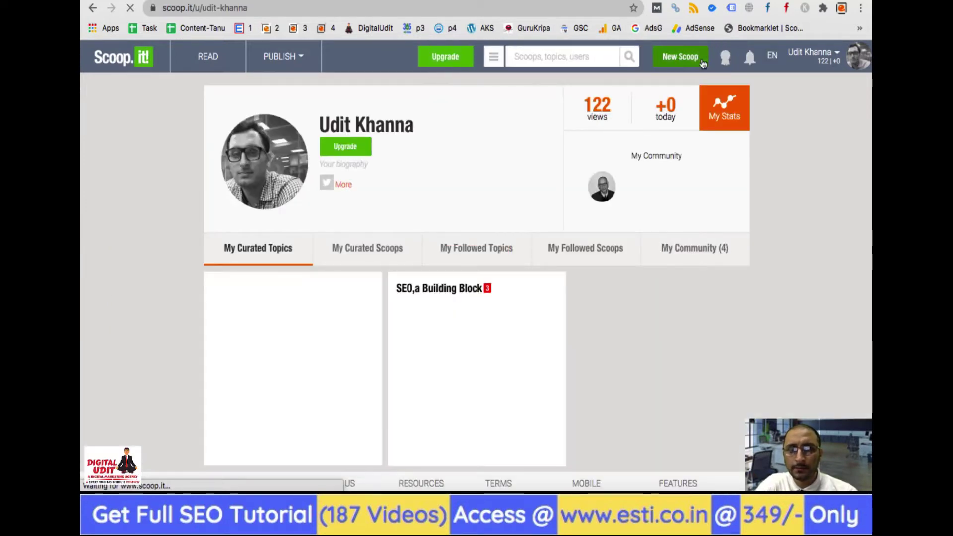
left_click(701, 58)
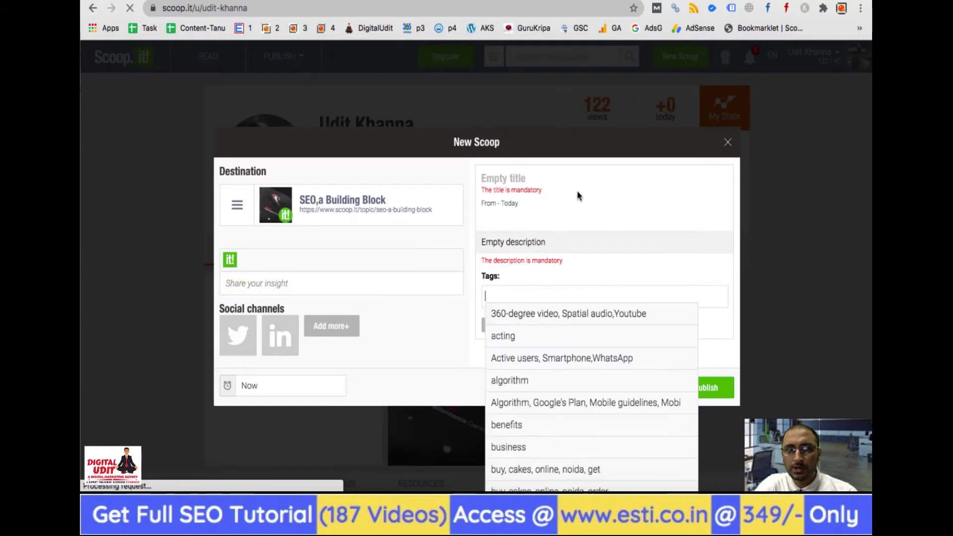
left_click(731, 146)
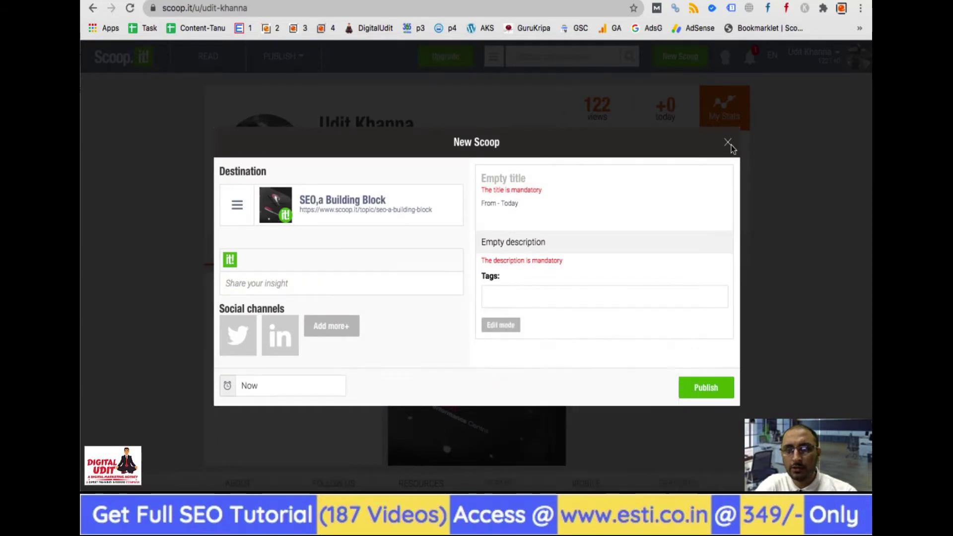
left_click(728, 145)
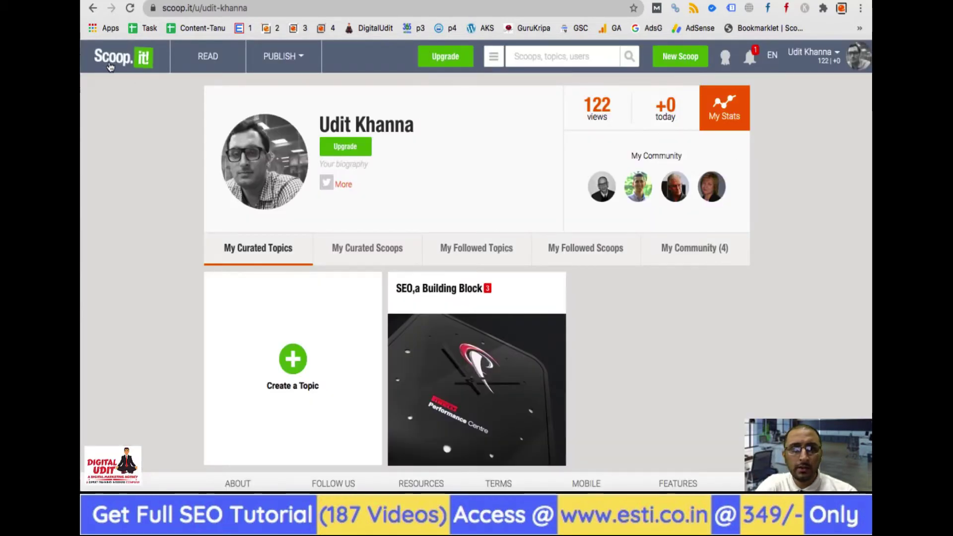
Paste the Rohini course page URL into the home feed's new-scoop link field and submit it
left_click(121, 57)
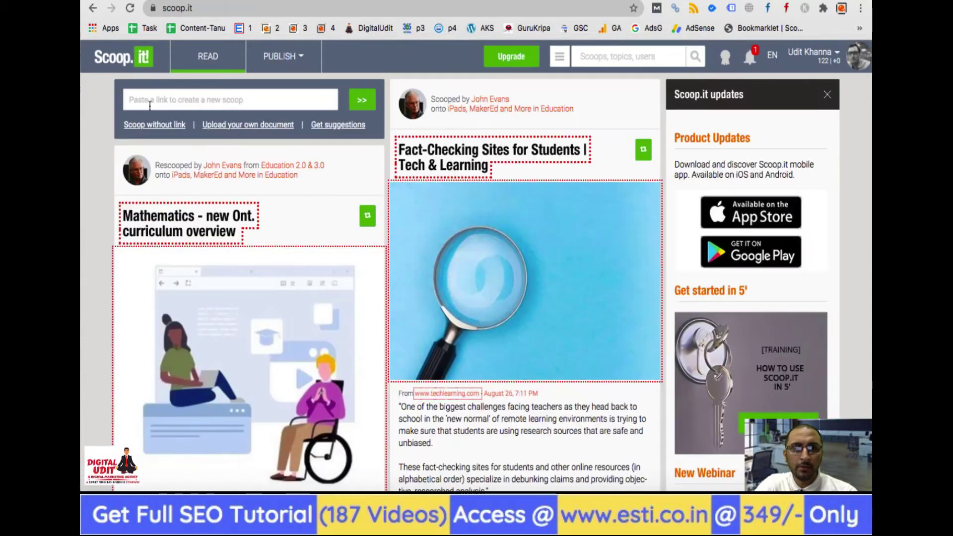
left_click(196, 104)
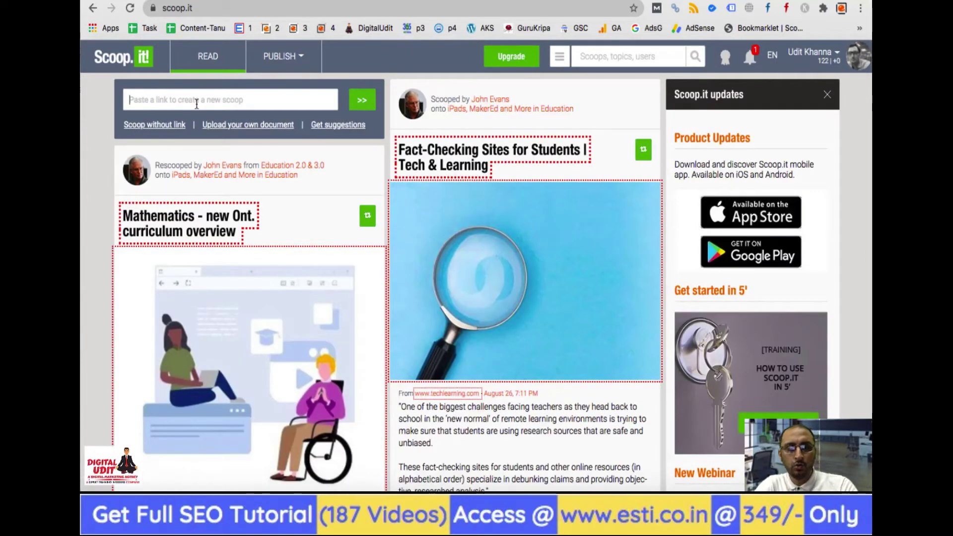
key("super+v")
left_click(371, 101)
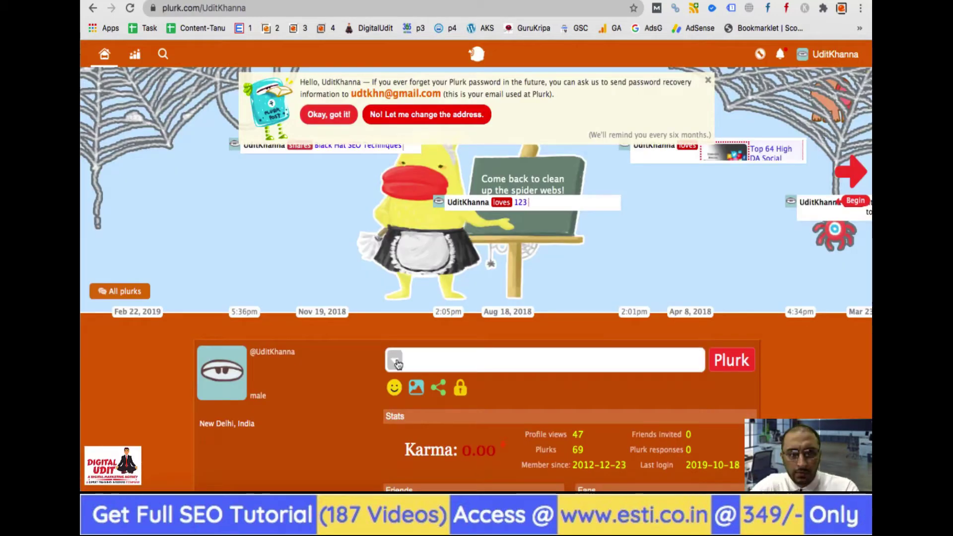
Choose the 'shares' qualifier and paste the course URL into the plurk
left_click(397, 364)
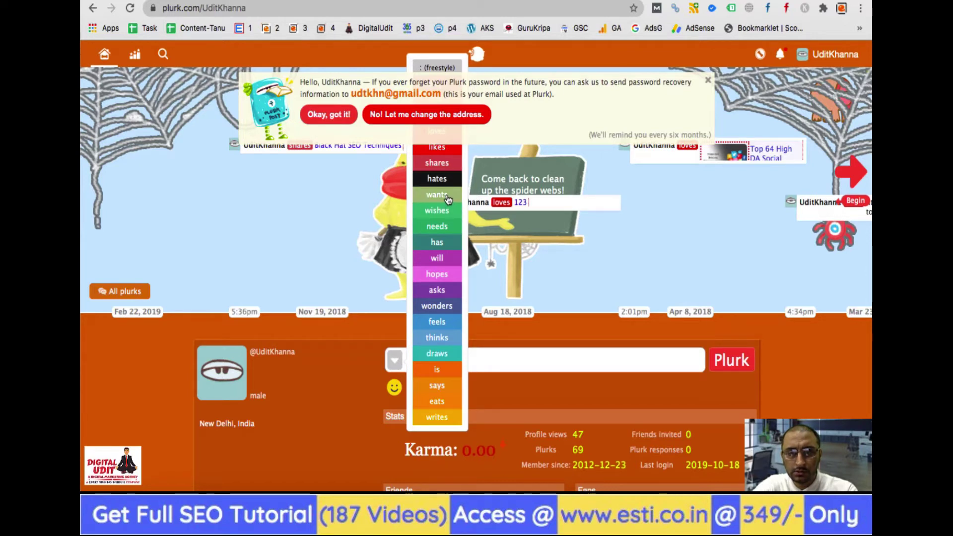
left_click(436, 163)
type("https://www.expert-seo-training-institute.in/Digital-Marketing-Course-Institute-Rohini.html")
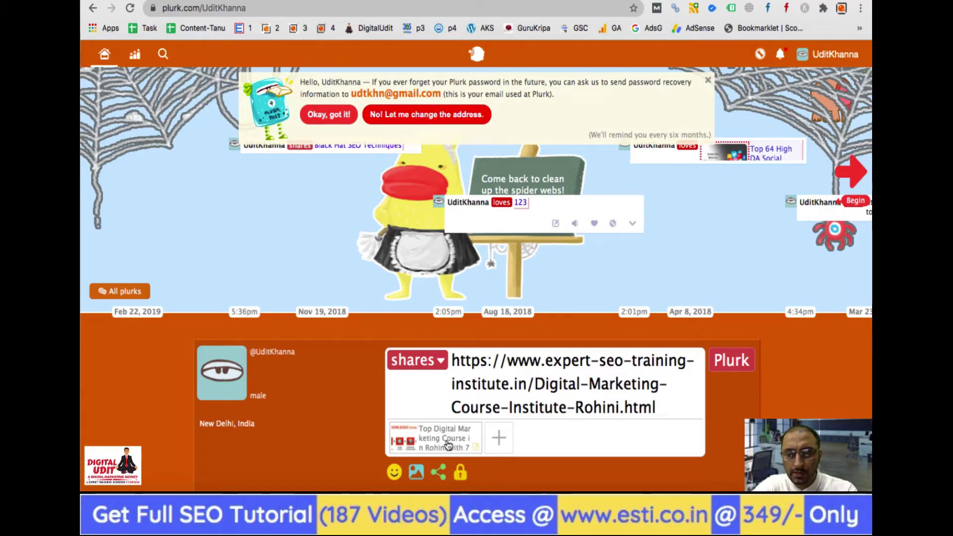
key("super+a")
key("ctrl+c")
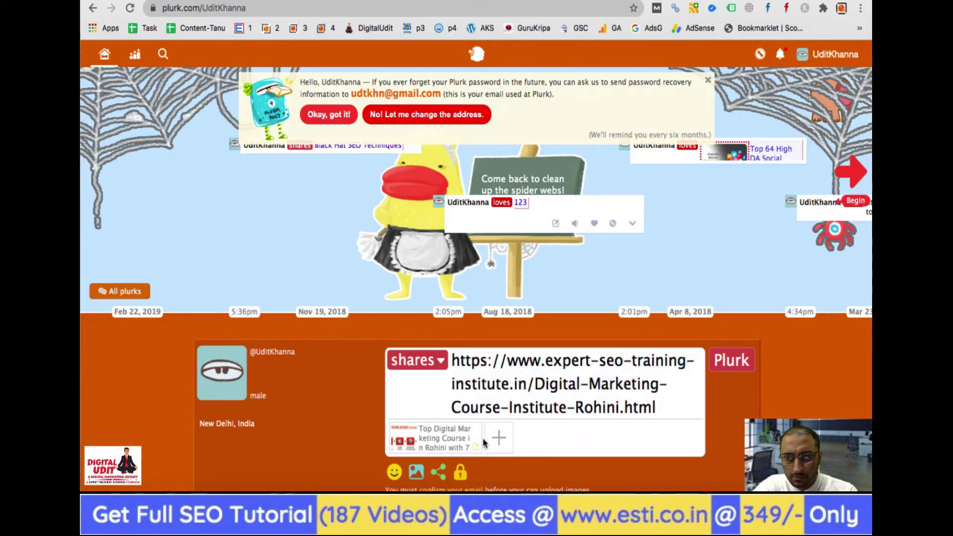
scroll(555, 435, "down", 2)
Replace the plurk text with just the course URL, dropping the added link caption
left_click(478, 373)
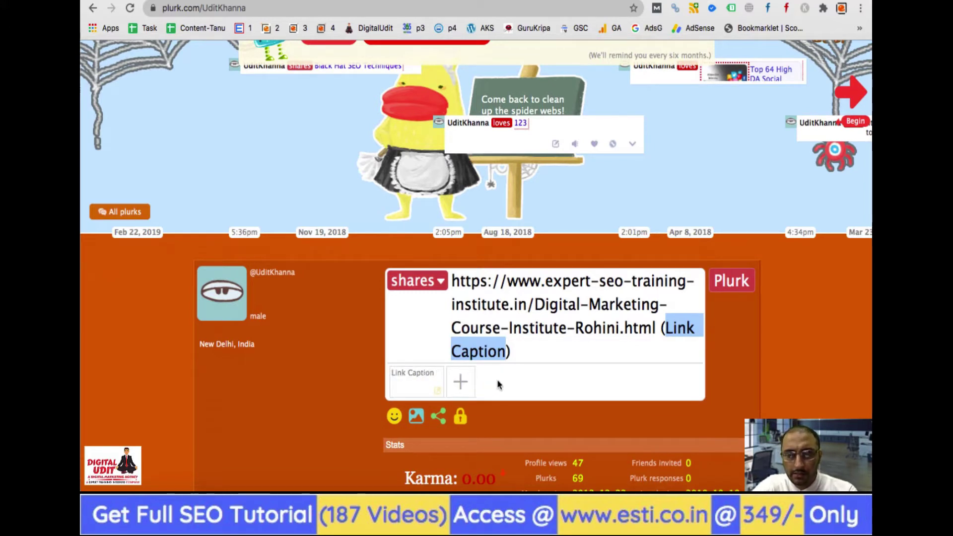
left_click(537, 429)
triple_click(520, 327)
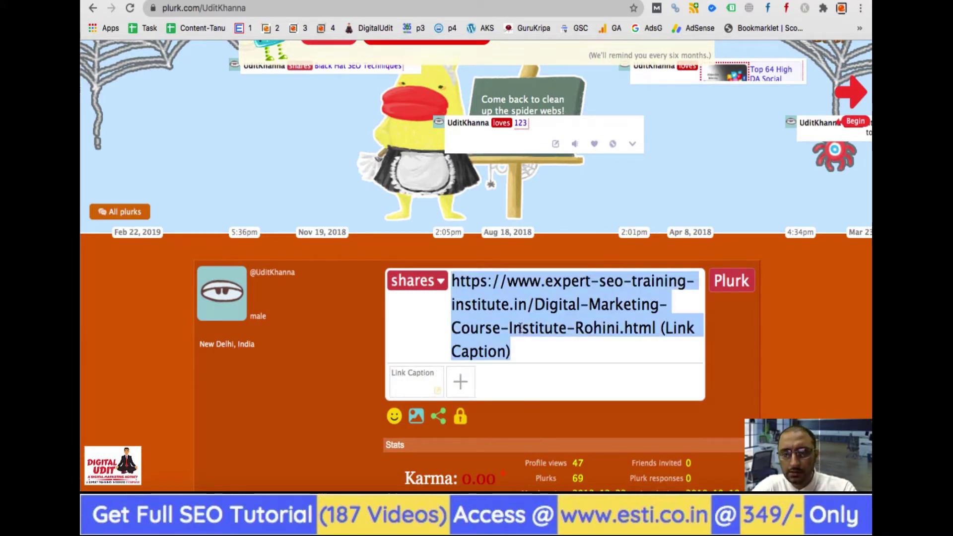
key("ctrl+v")
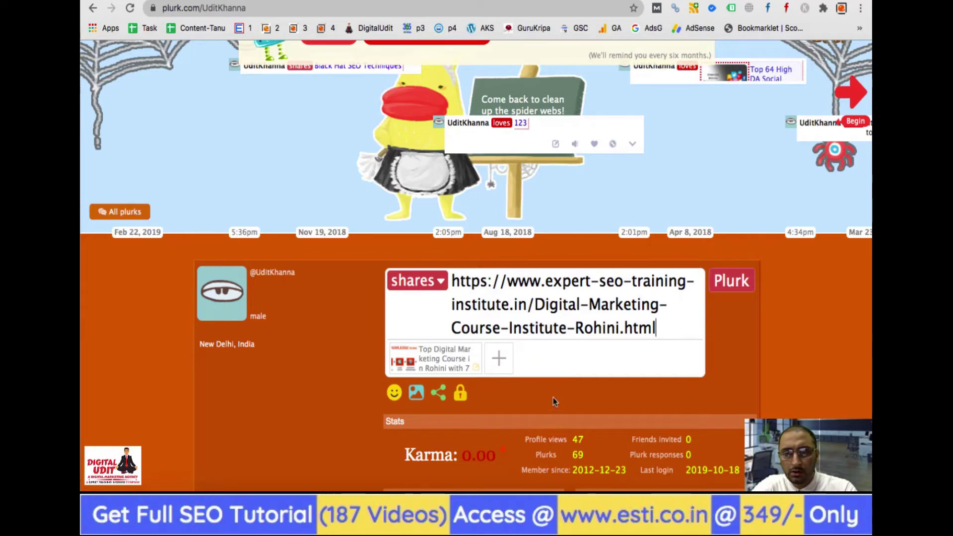
Dismiss the password reminder banner and slide the timeline to older plurks
left_click(732, 281)
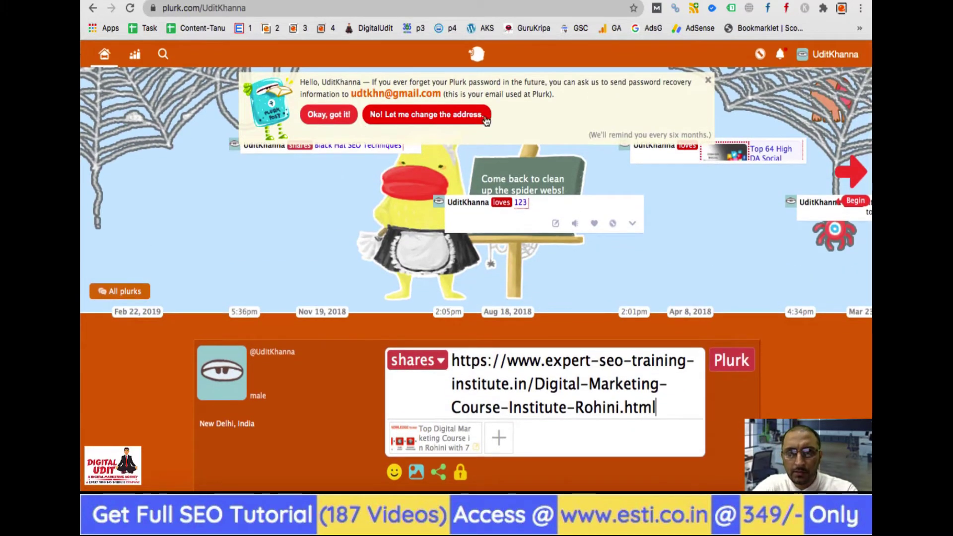
left_click(351, 123)
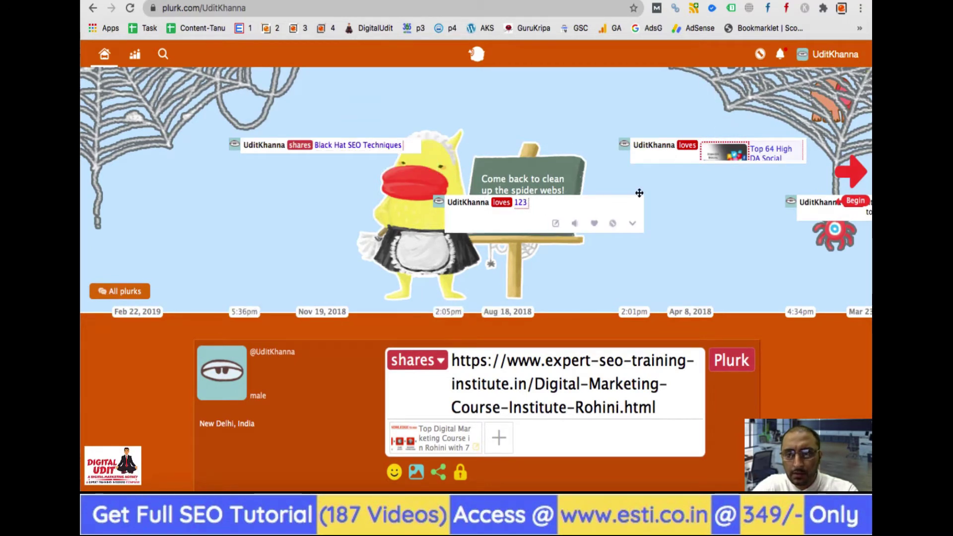
left_click_drag(570, 240, 453, 43)
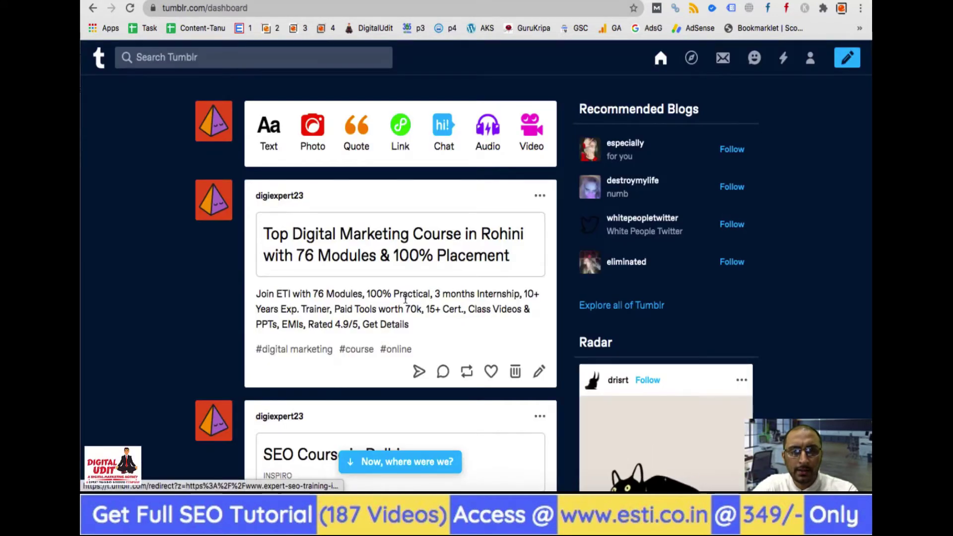
Check the Top Digital Marketing Course post on the Tumblr dashboard, then return to Scoop.it
scroll(372, 197, "down", 1)
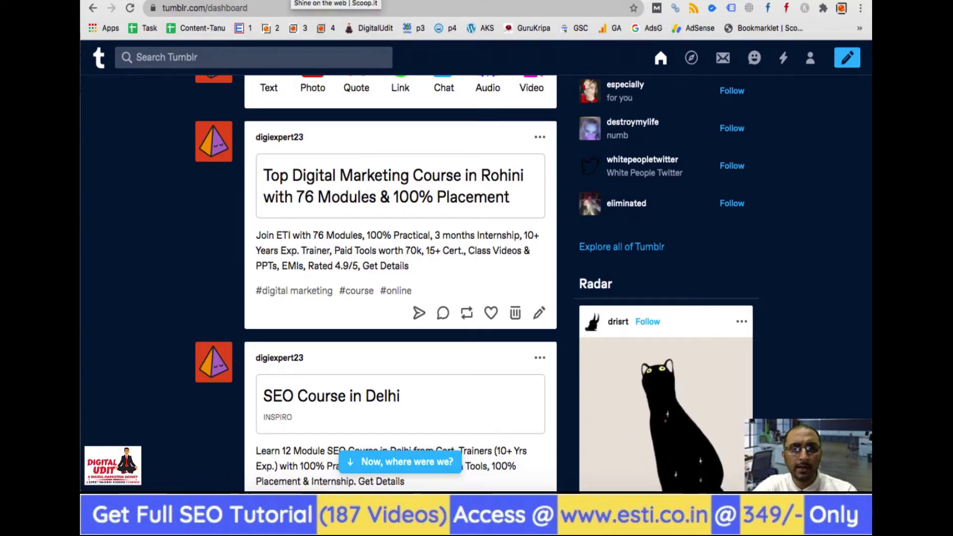
key("ctrl+Tab")
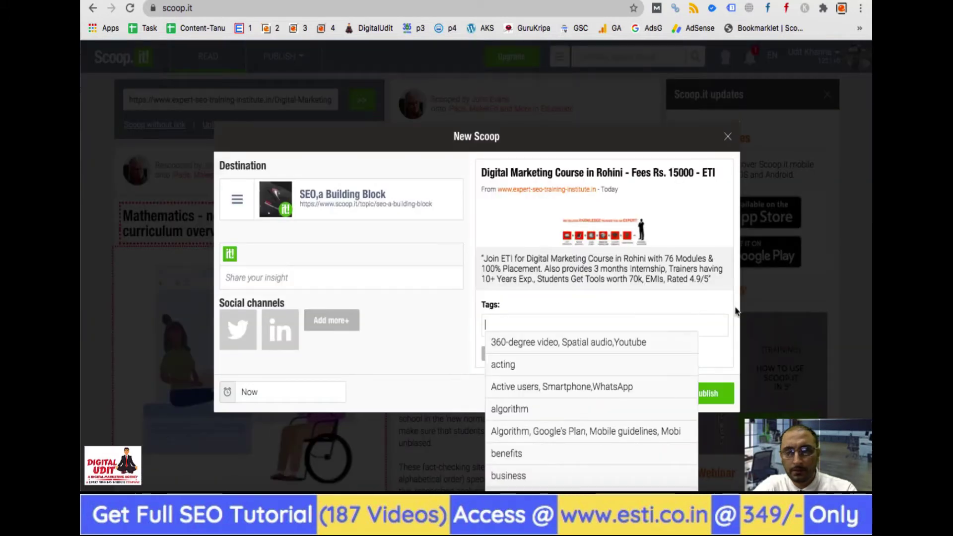
Tag the new scoop with 'course' and 'online'
left_click(705, 298)
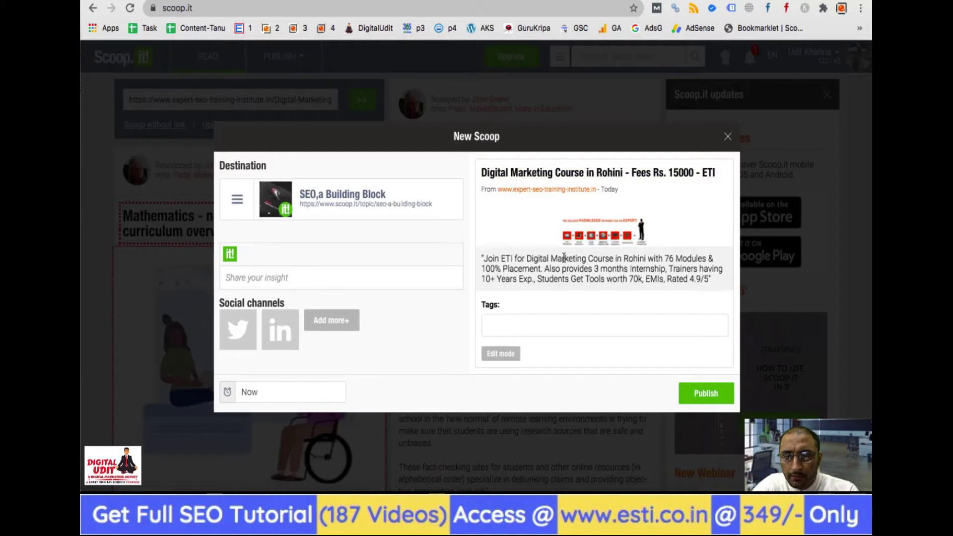
left_click(510, 327)
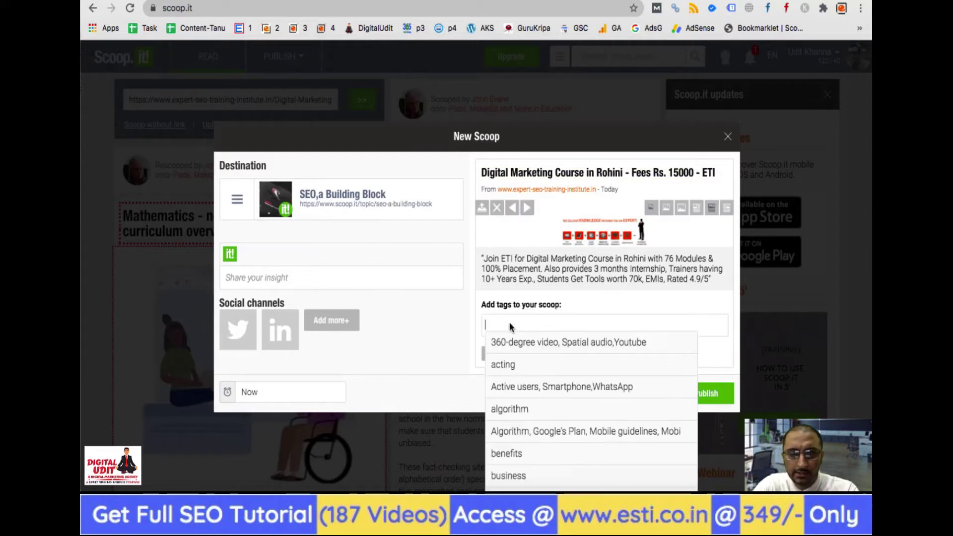
type("cours")
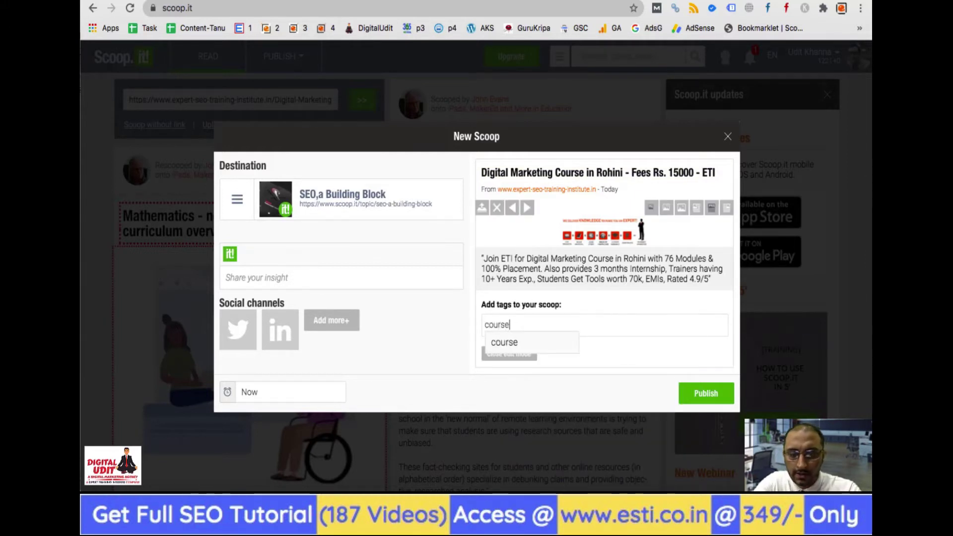
type("e")
key("Return")
type("online")
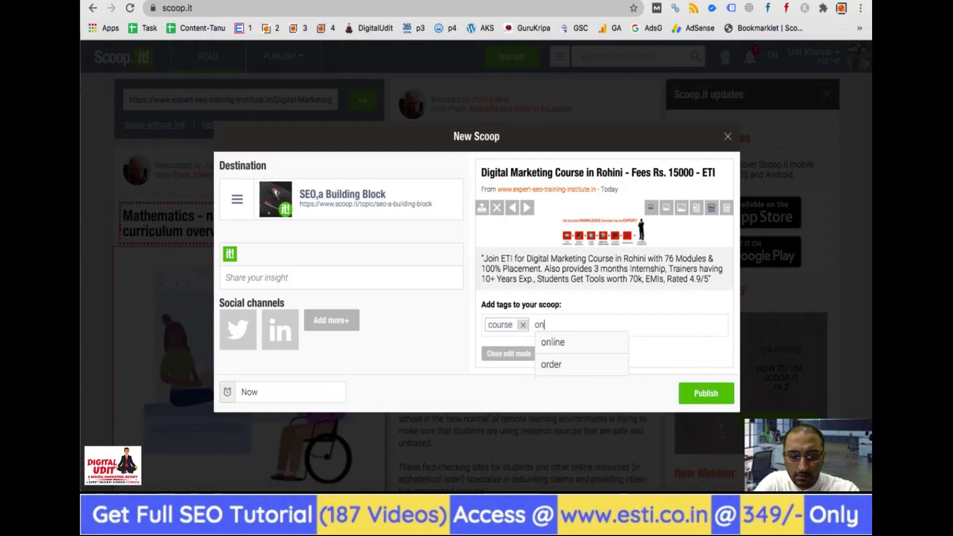
key("Return")
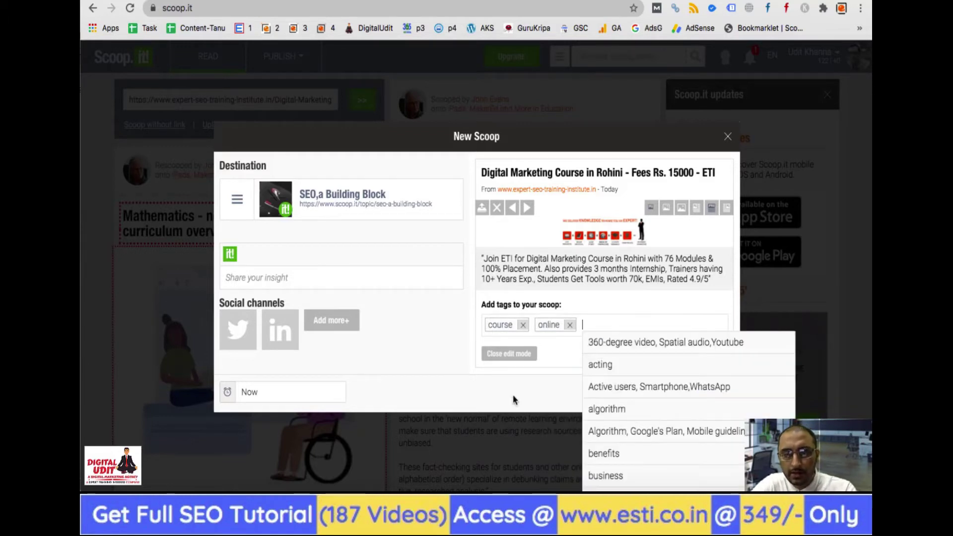
left_click(518, 409)
Publish the scoop, confirming deletion of the 64 oldest posts to make room
left_click(713, 395)
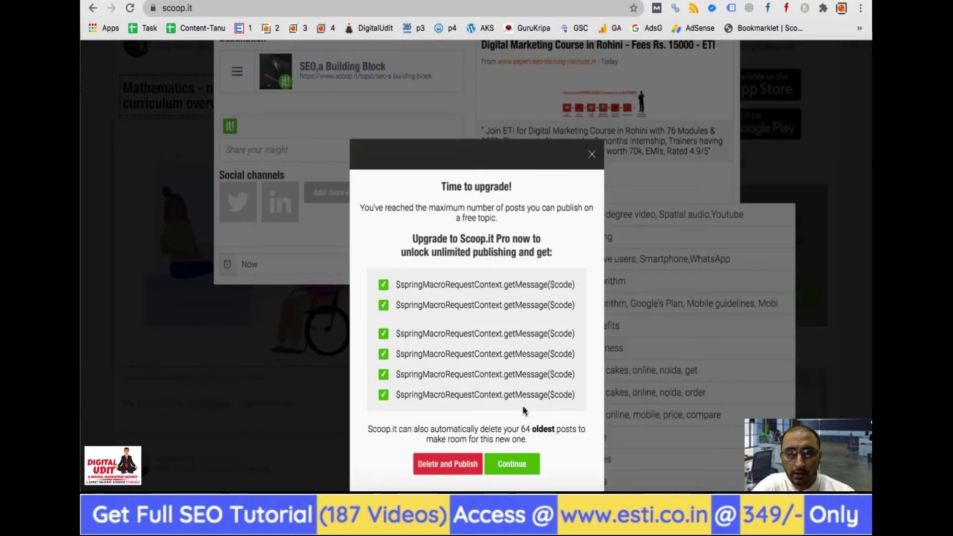
scroll(511, 362, "down", 1)
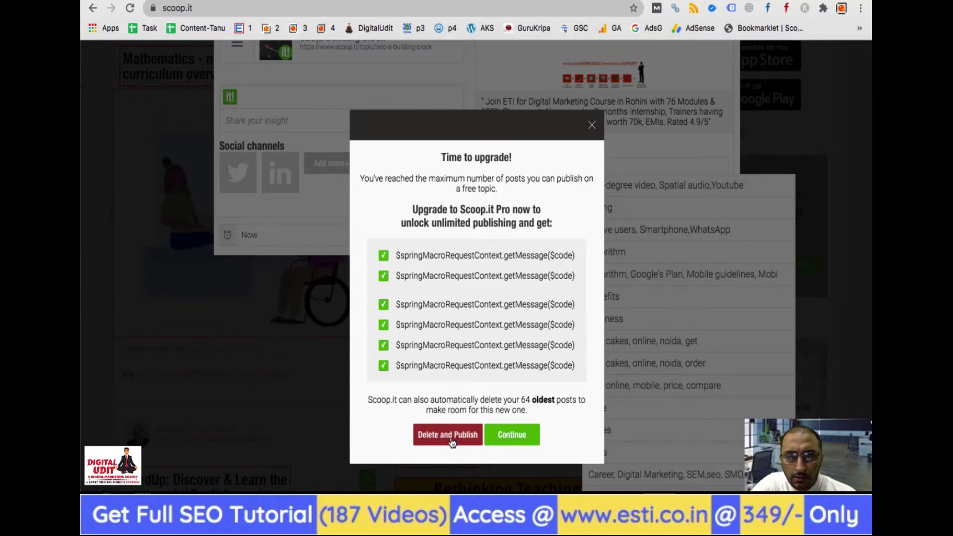
scroll(507, 191, "down", 1)
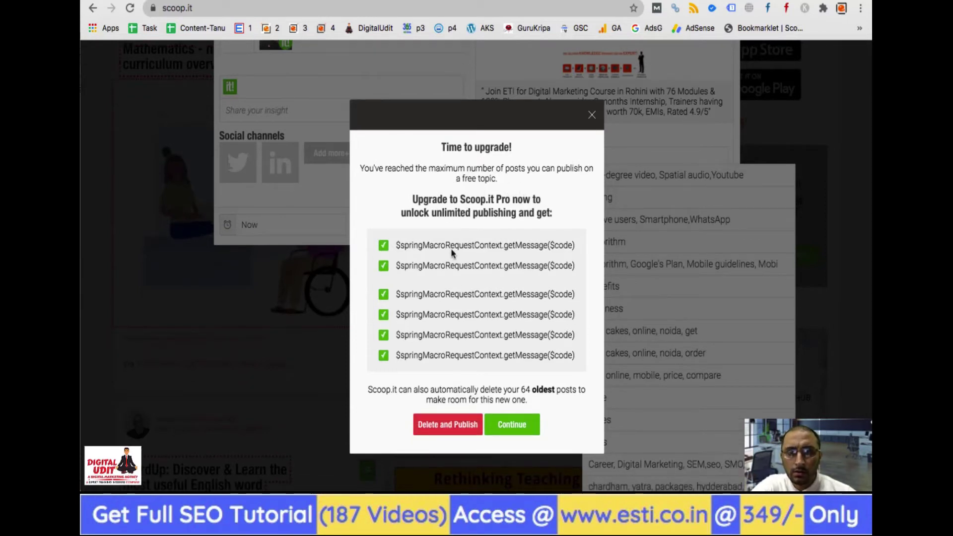
scroll(454, 264, "down", 3)
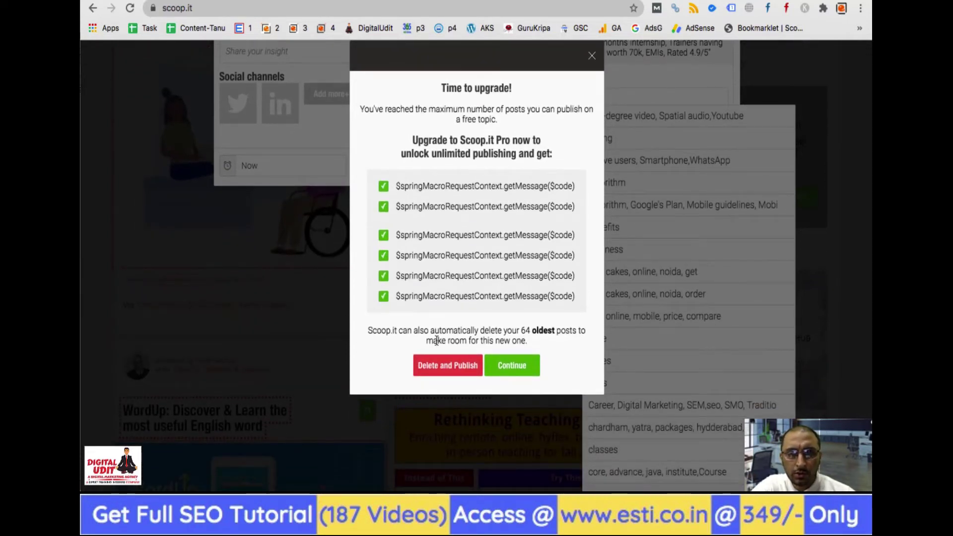
left_click(447, 366)
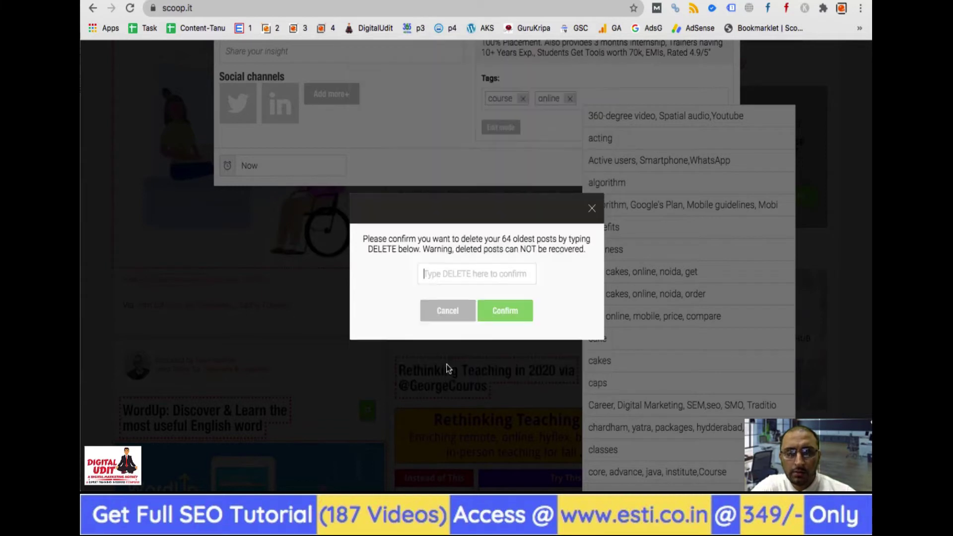
type("DELETE")
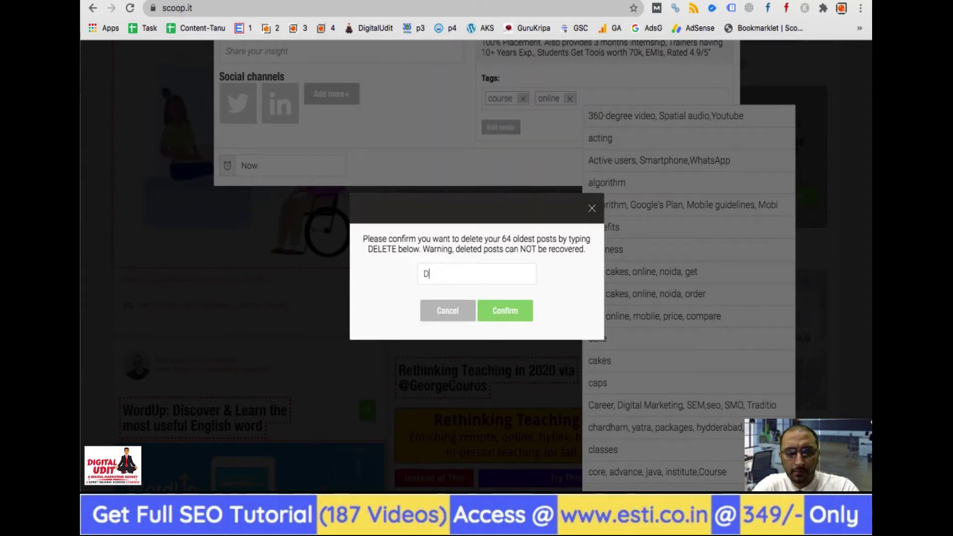
left_click(523, 311)
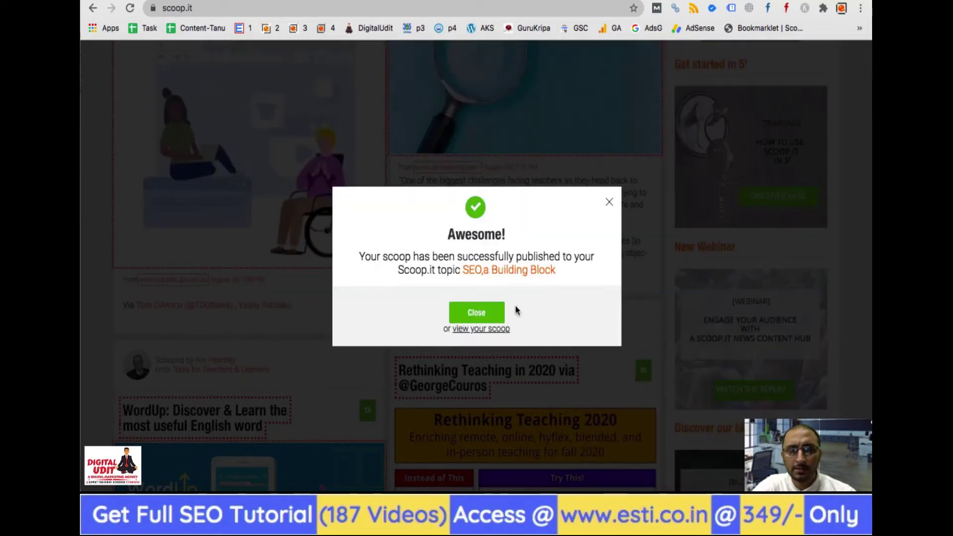
Dismiss the published notice and open the SEO,a Building Block topic from the profile
left_click(476, 313)
scroll(484, 278, "up", 2)
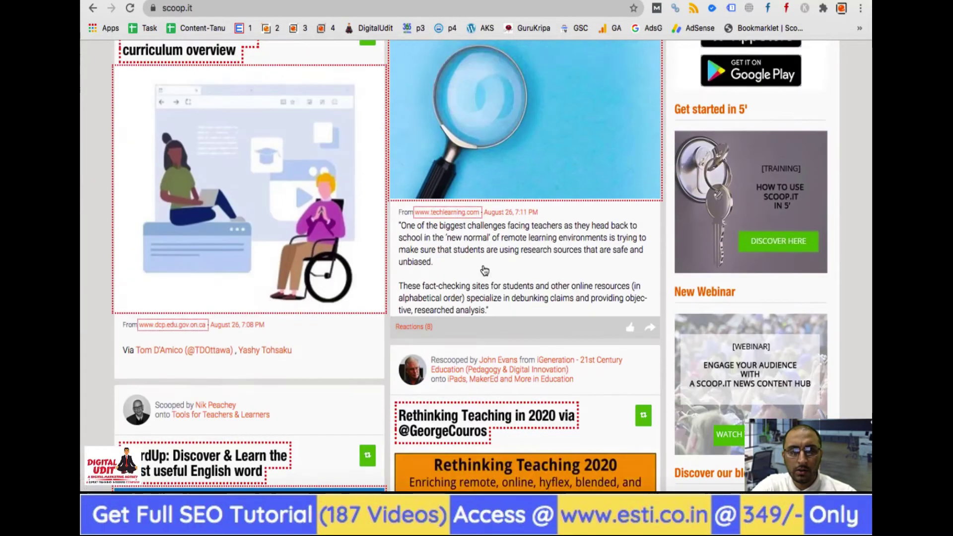
scroll(484, 271, "up", 4)
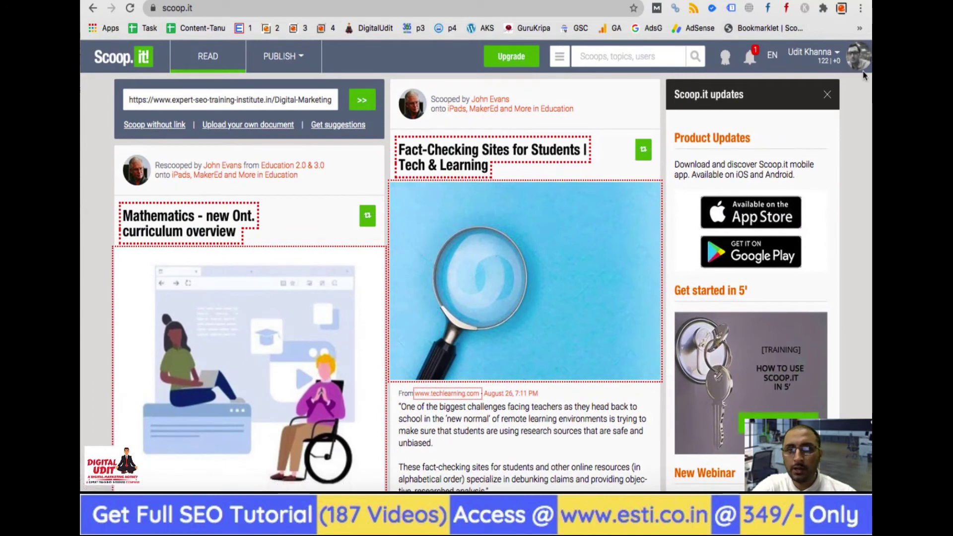
left_click(857, 63)
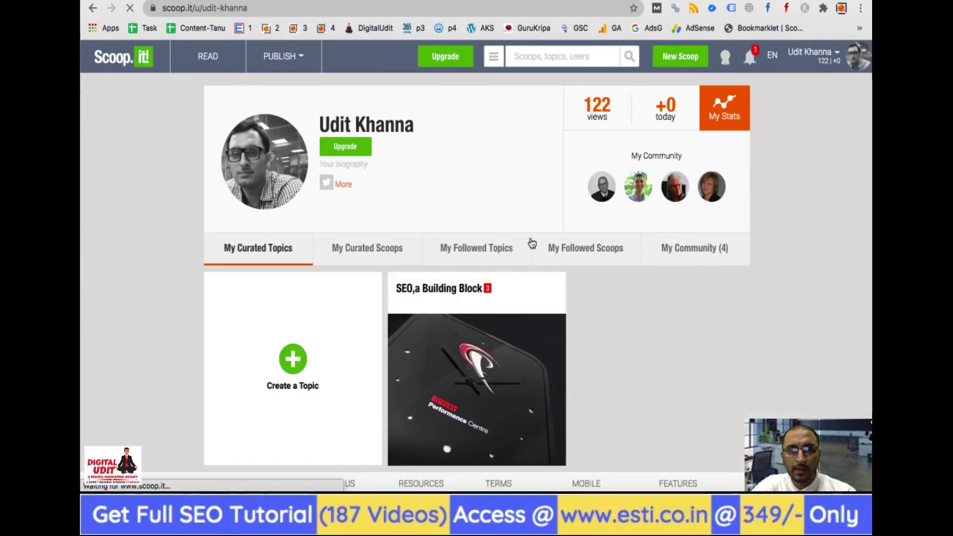
left_click(431, 289)
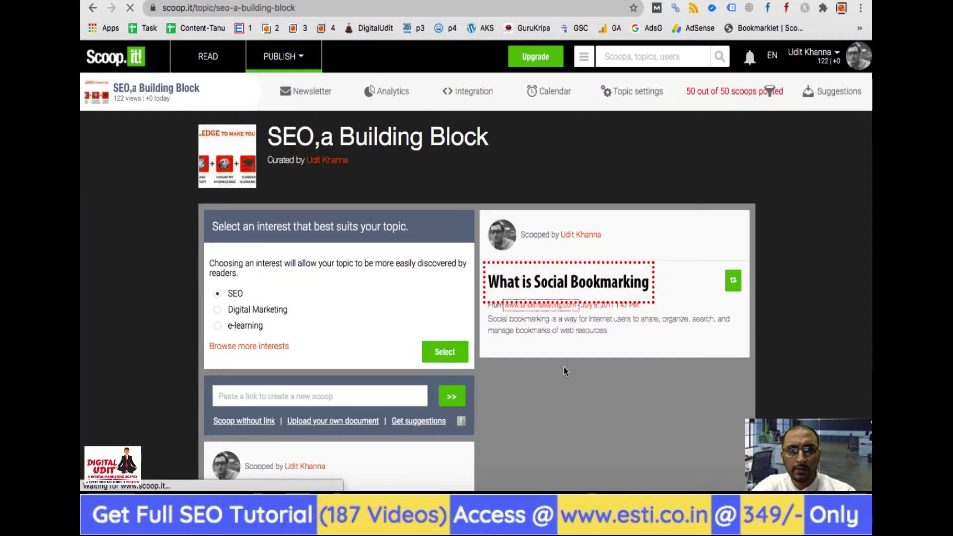
Scroll through the topic's scoops to find the Rohini course scoop
scroll(564, 370, "down", 7)
scroll(564, 371, "down", 5)
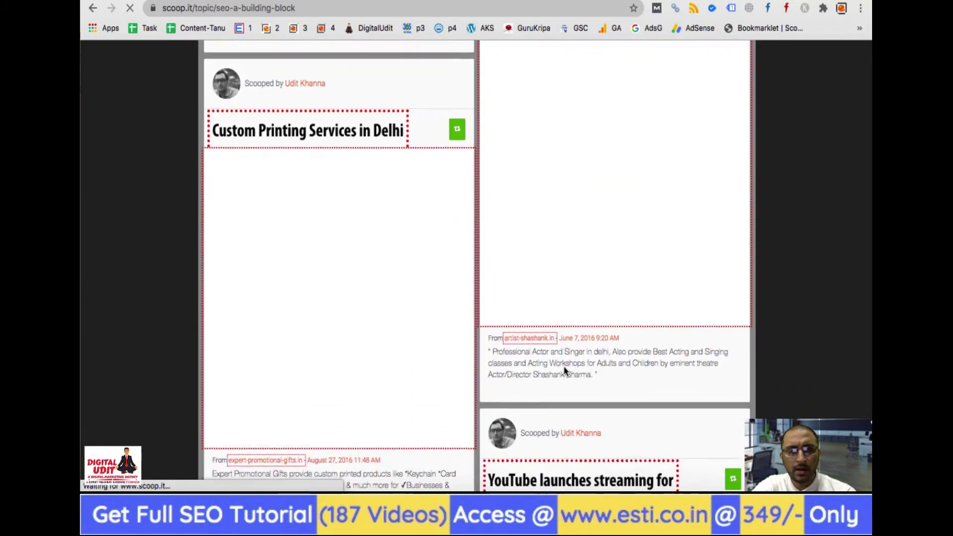
scroll(564, 371, "up", 11)
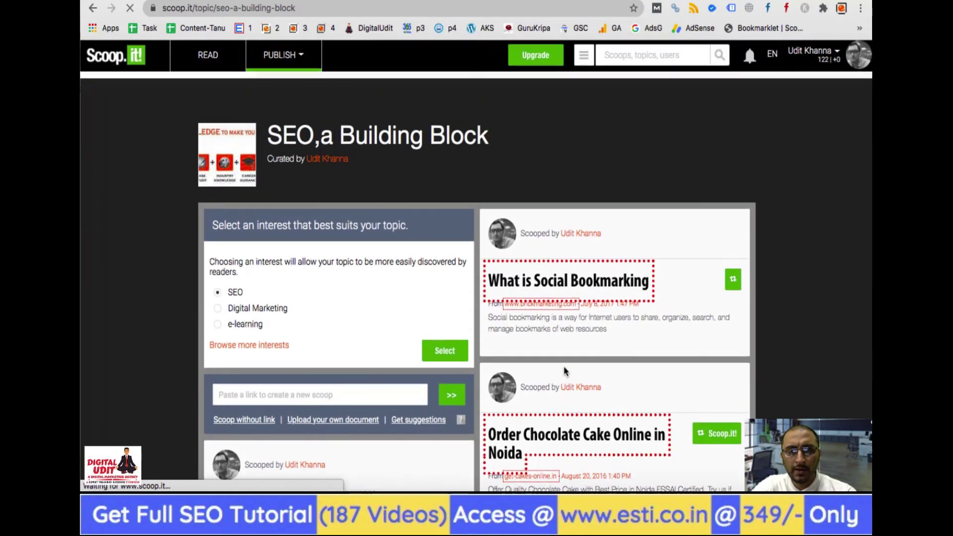
scroll(564, 370, "down", 4)
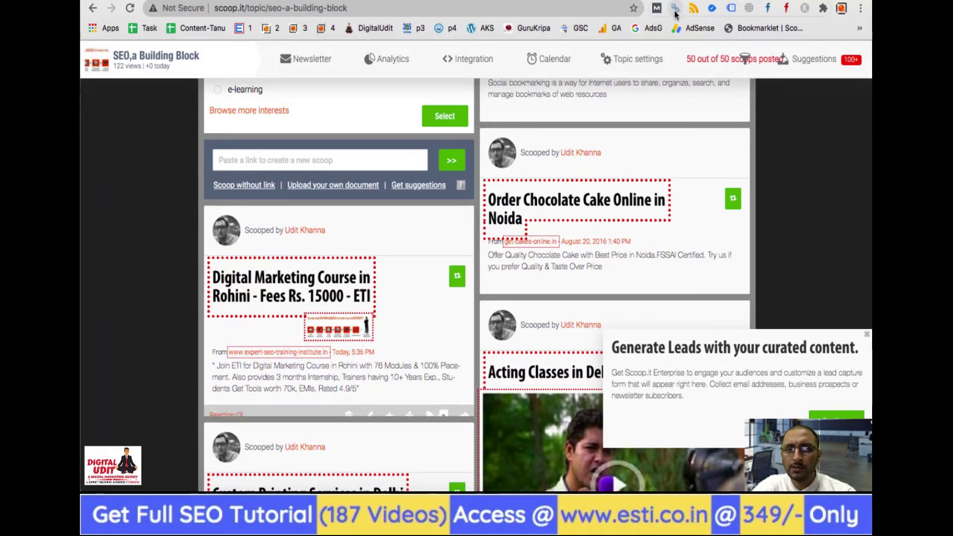
scroll(397, 288, "down", 15)
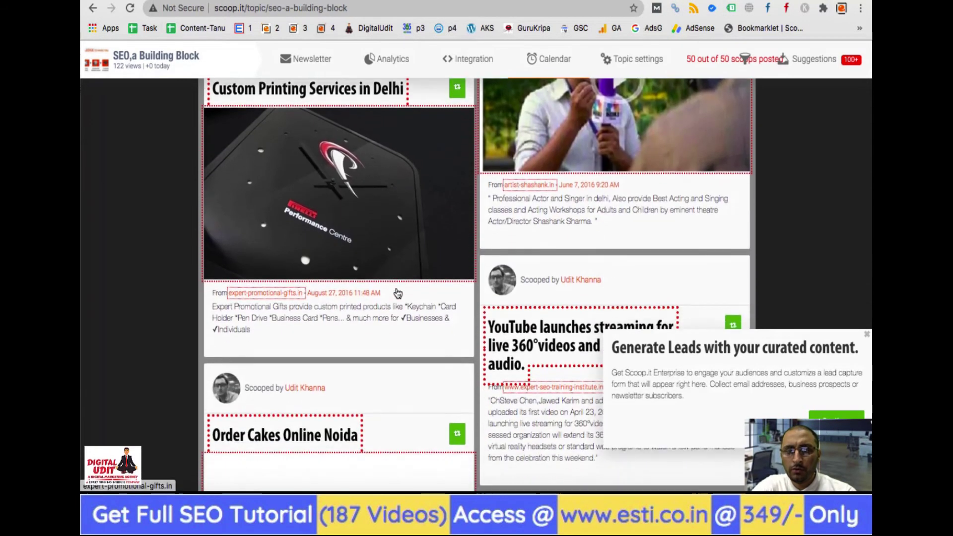
scroll(397, 293, "down", 3)
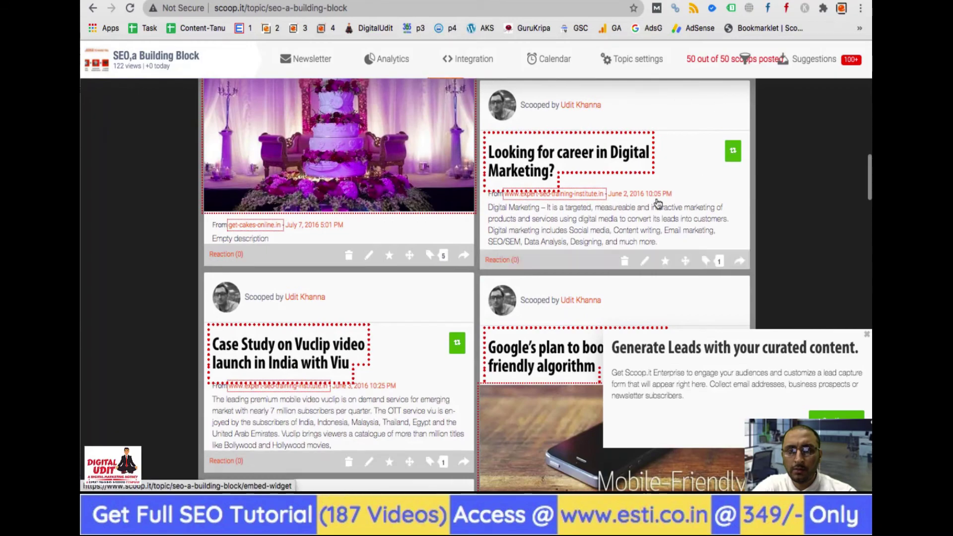
scroll(446, 290, "down", 3)
scroll(446, 290, "down", 7)
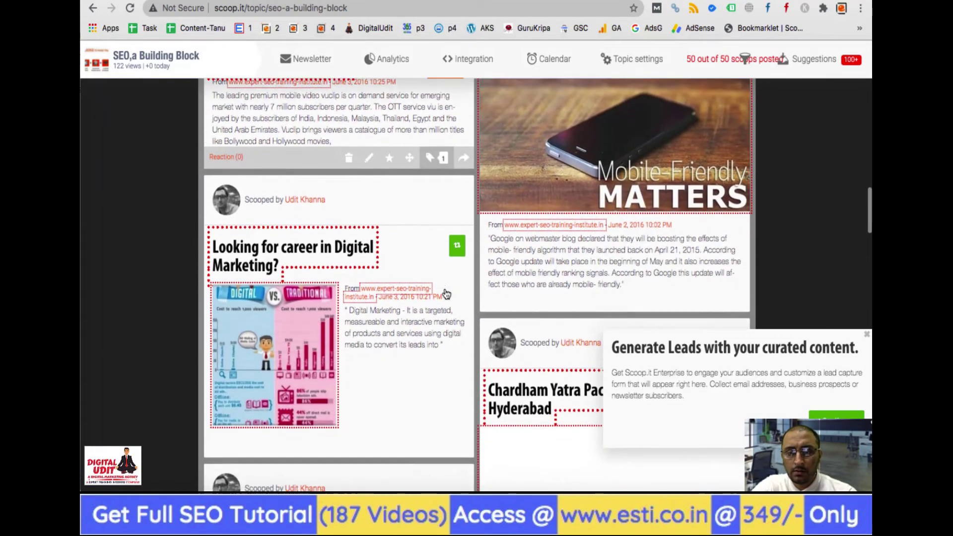
scroll(445, 293, "up", 20)
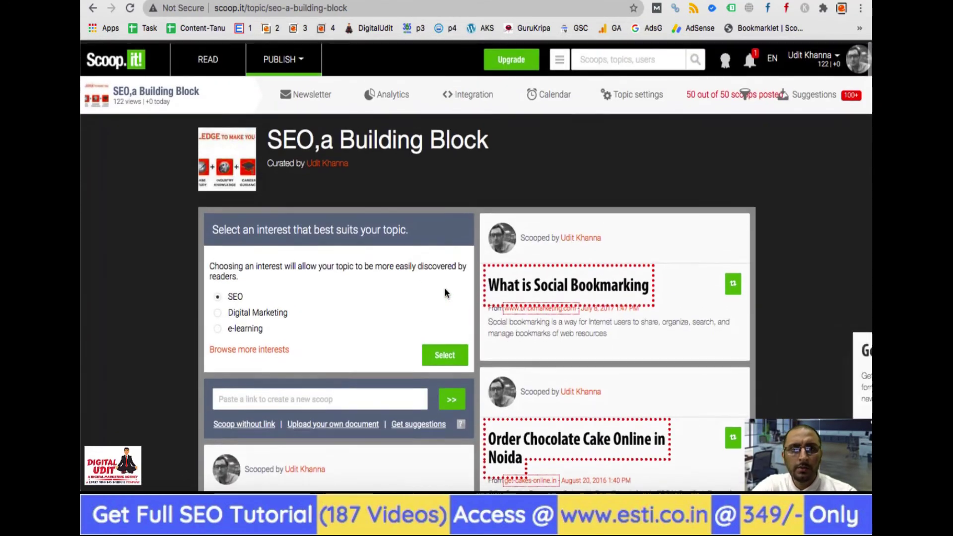
Switch to the Digg tab and sign in with a Google account
key("ctrl+Tab")
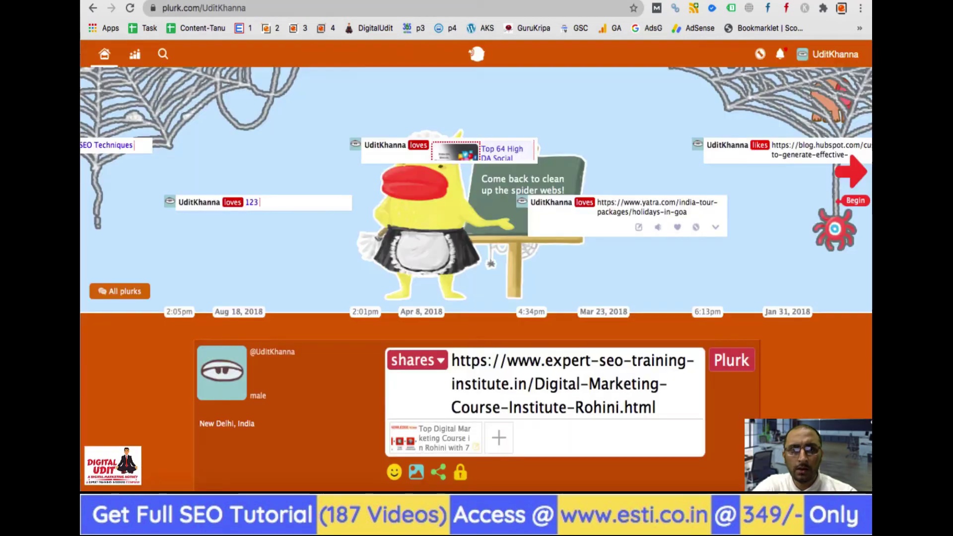
key("ctrl+Tab")
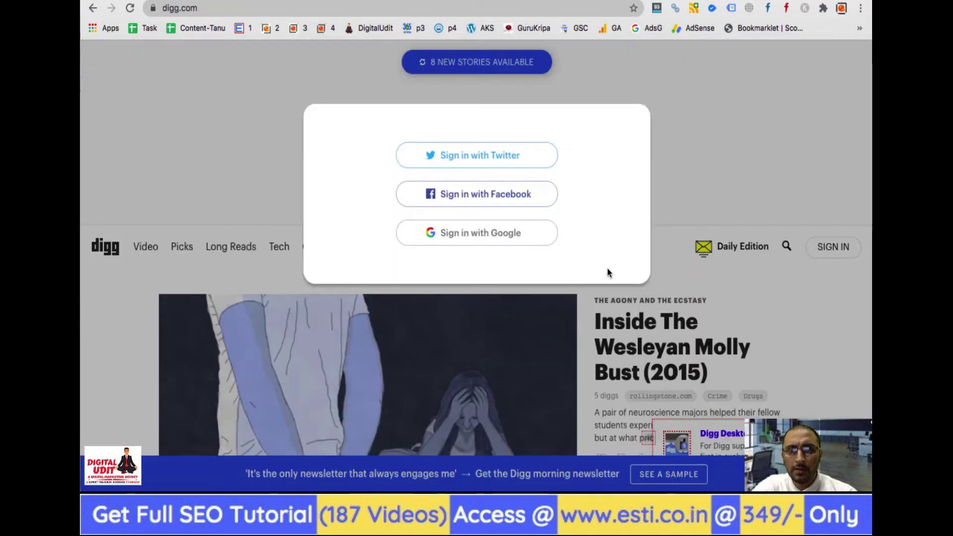
left_click(465, 234)
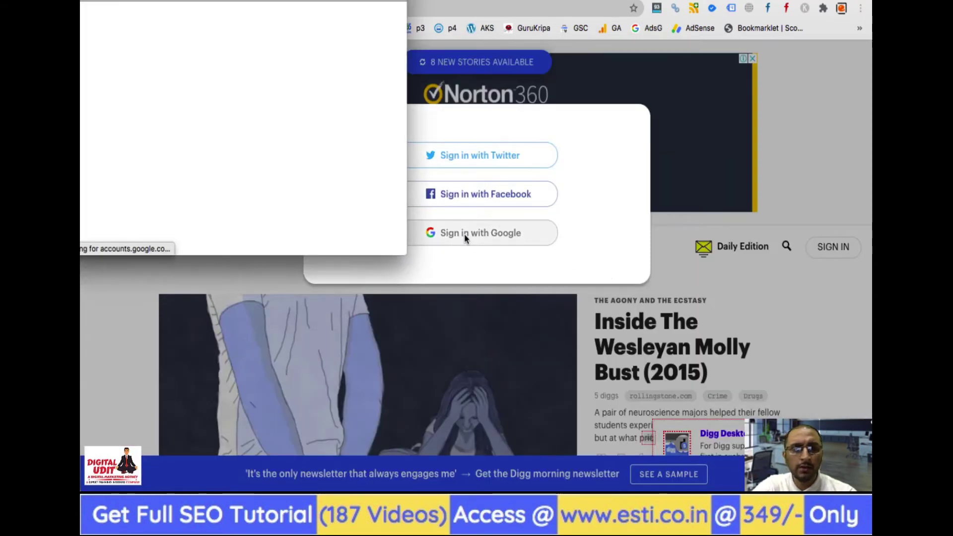
left_click(137, 156)
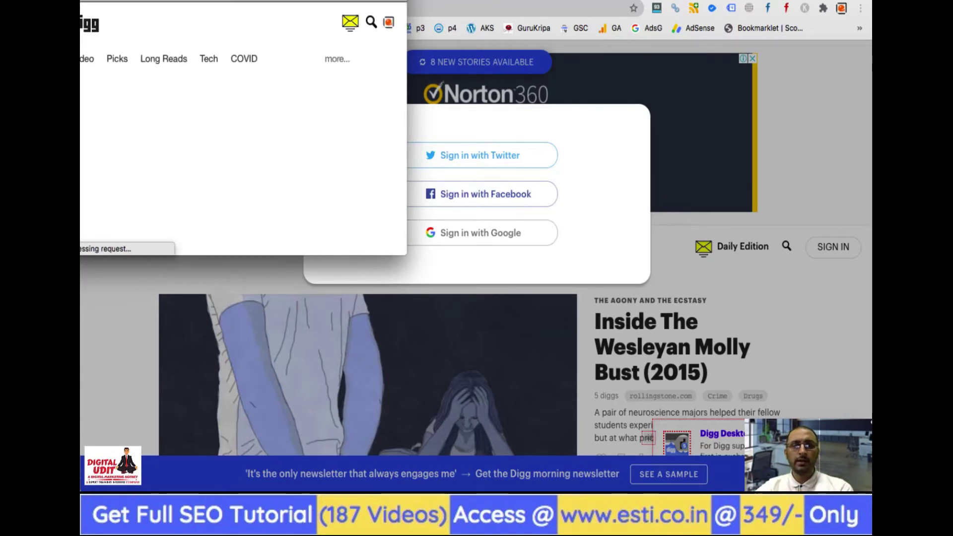
Reposition and enlarge the Digg pop-up window and browse its stories
left_click_drag(149, 2, 310, 67)
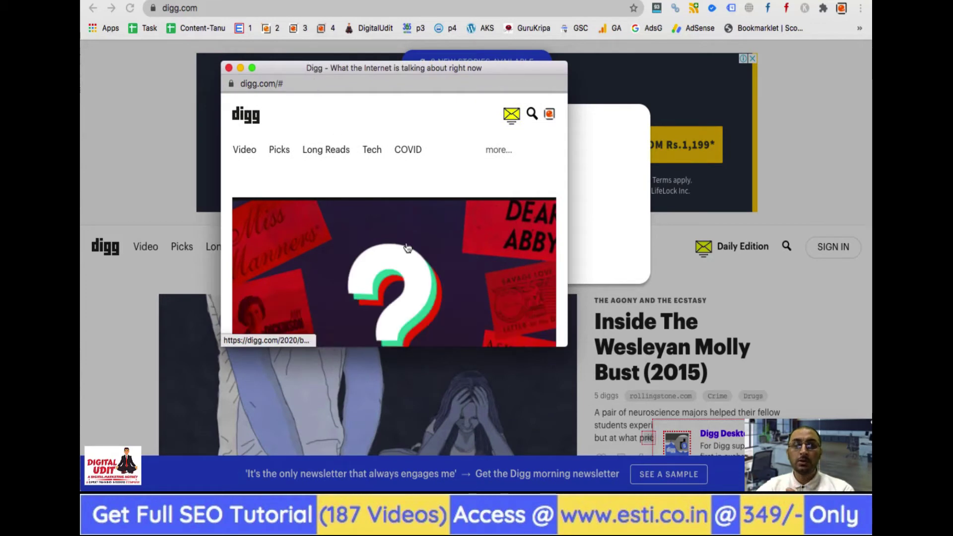
scroll(407, 247, "down", 3)
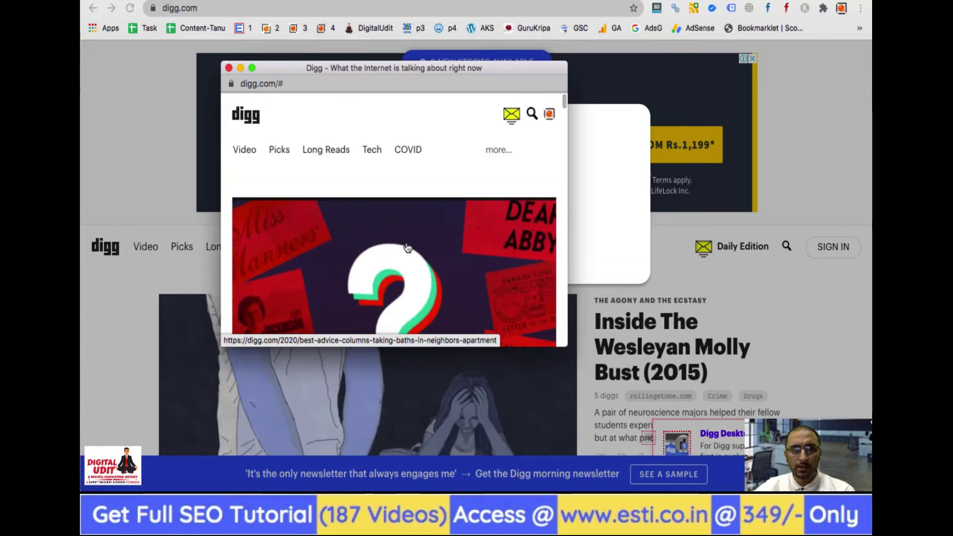
scroll(459, 209, "down", 10)
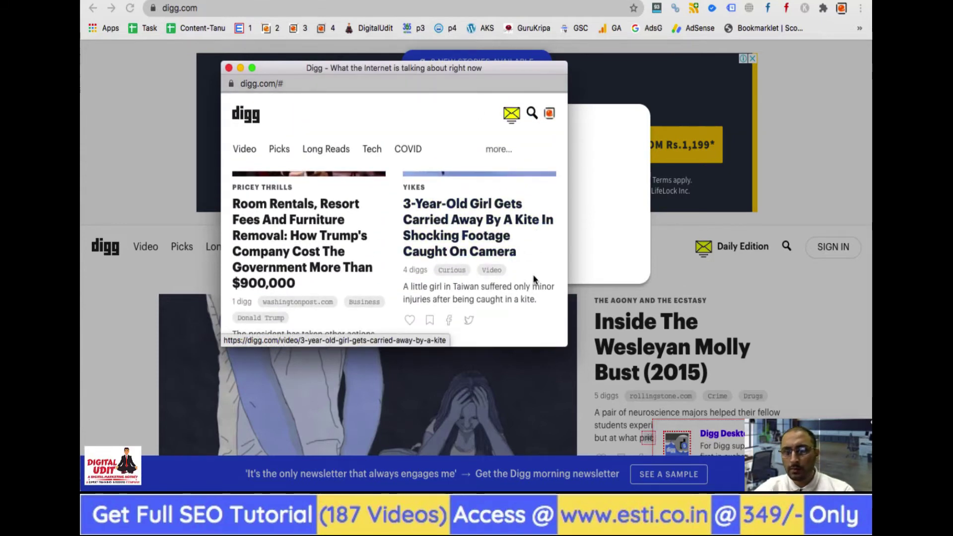
left_click_drag(567, 346, 868, 459)
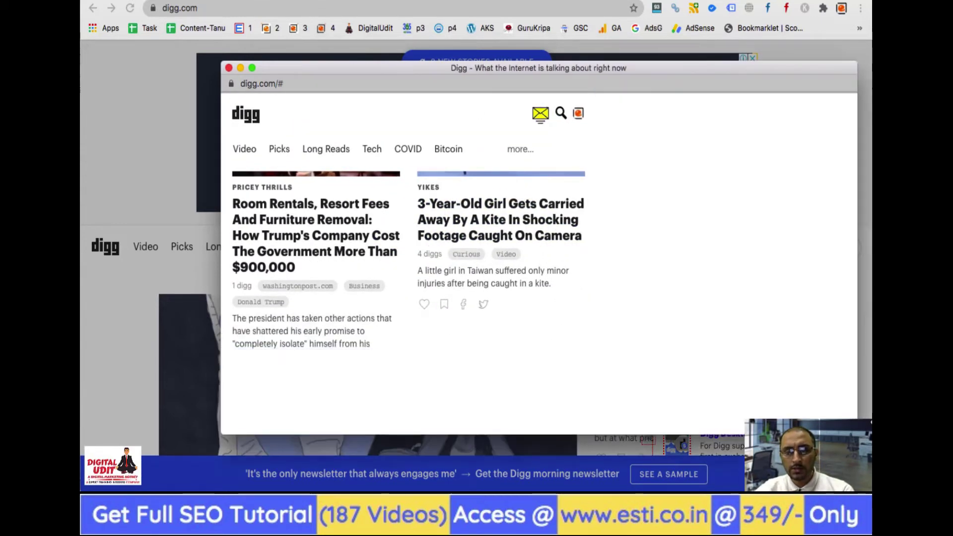
scroll(486, 325, "down", 15)
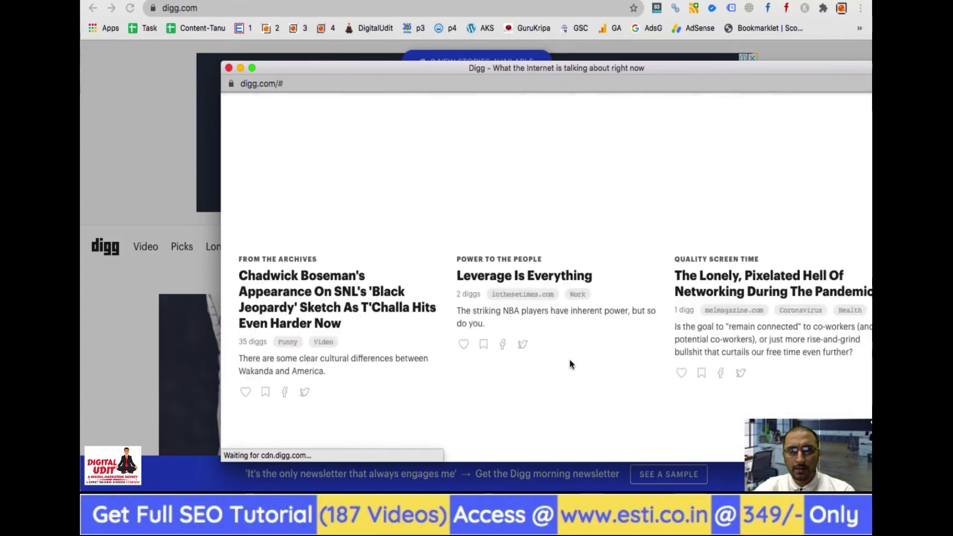
scroll(571, 364, "down", 15)
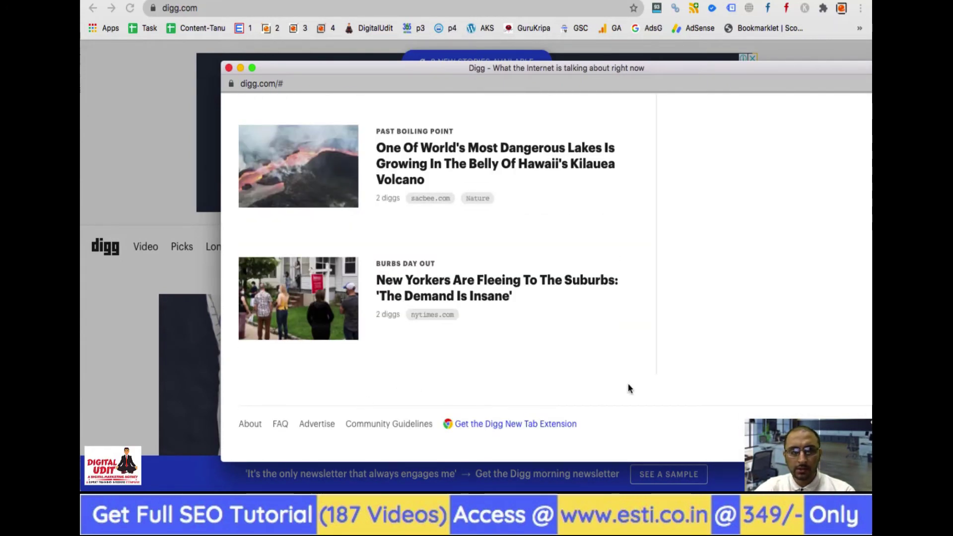
scroll(627, 387, "up", 20)
scroll(629, 389, "up", 15)
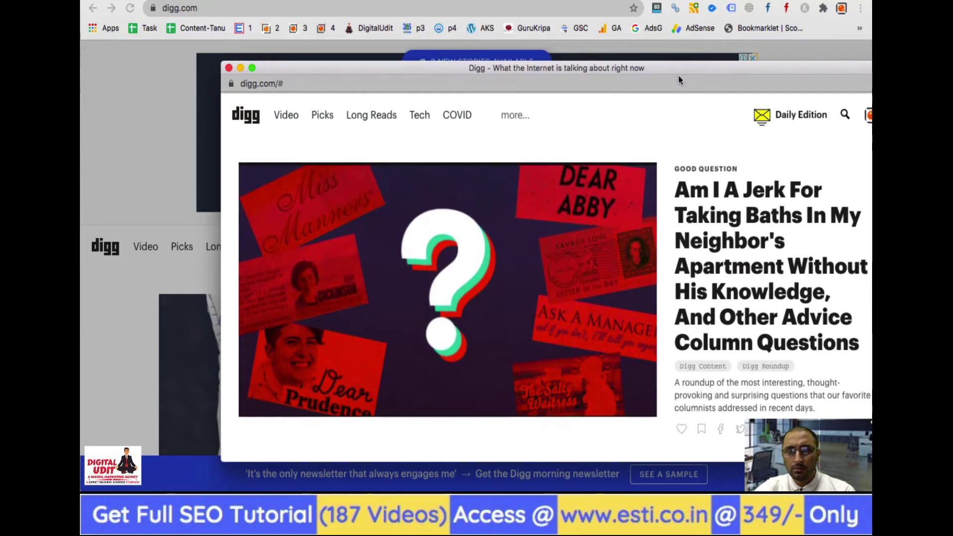
left_click_drag(662, 61, 554, 0)
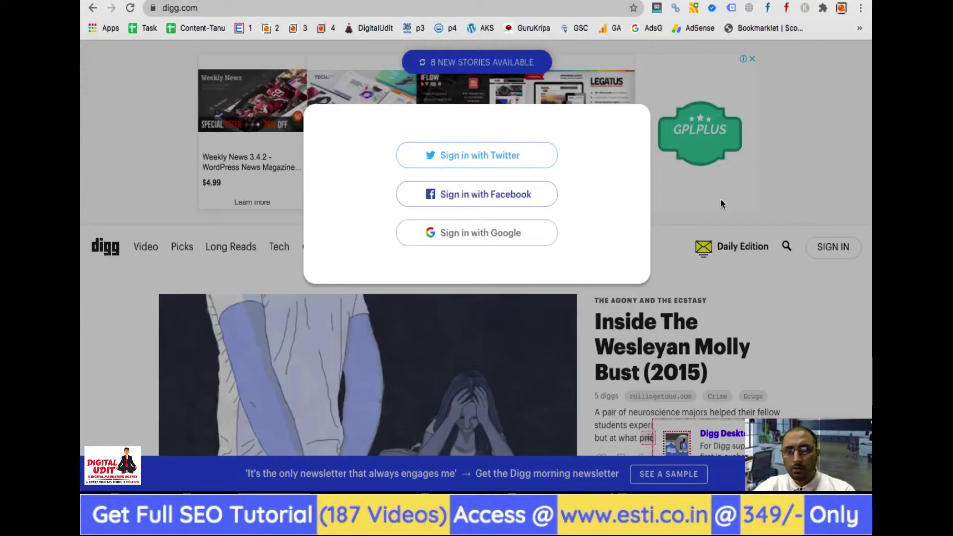
Close the Digg sign-in prompt and scroll down and back up the homepage stories
left_click(721, 203)
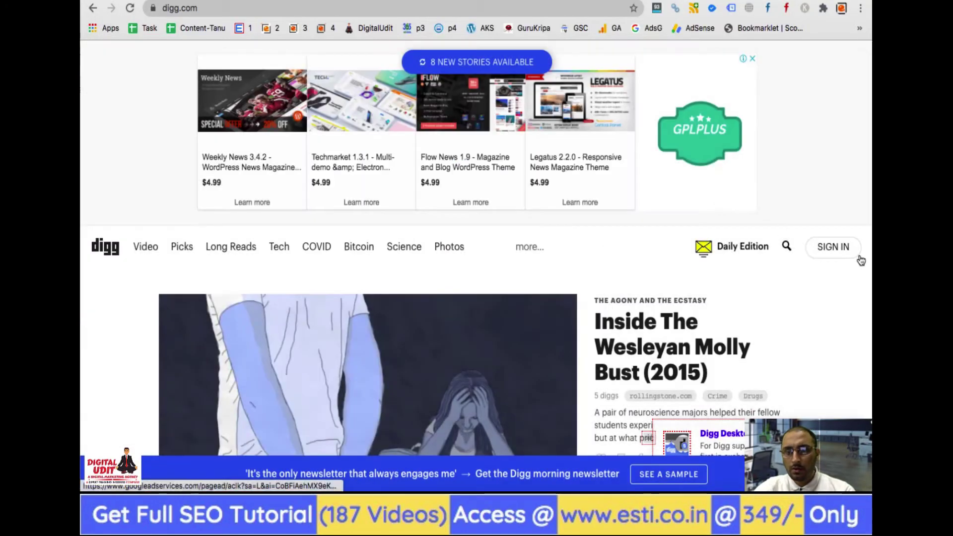
scroll(376, 349, "down", 20)
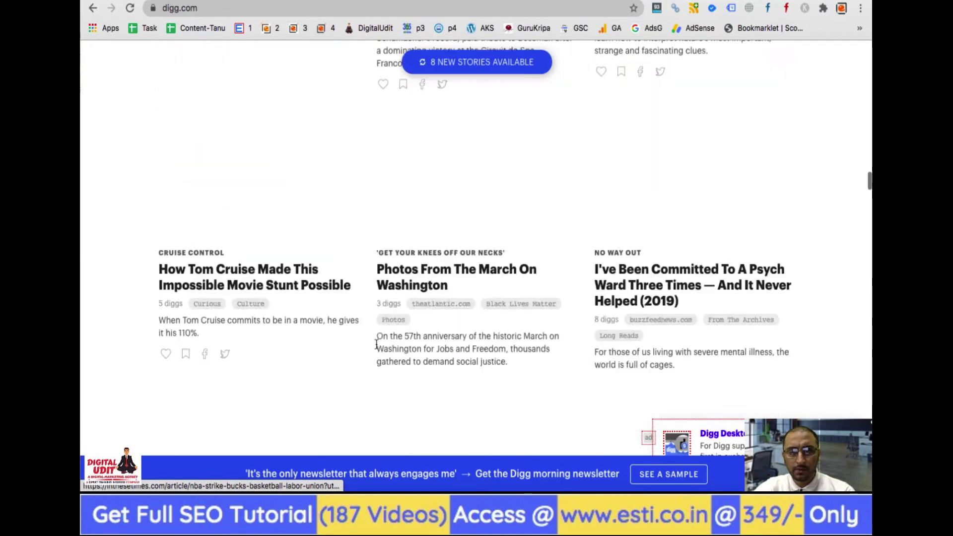
scroll(376, 349, "down", 20)
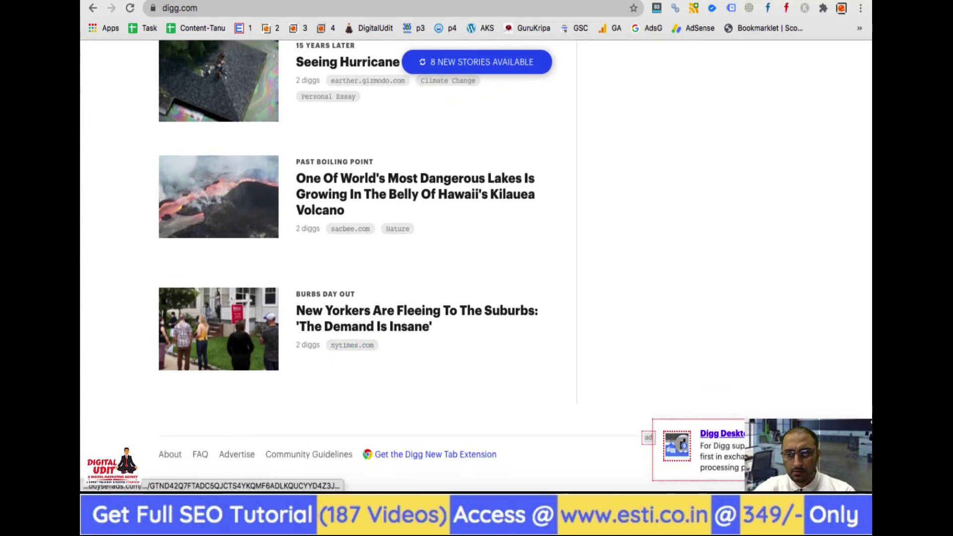
scroll(614, 332, "up", 20)
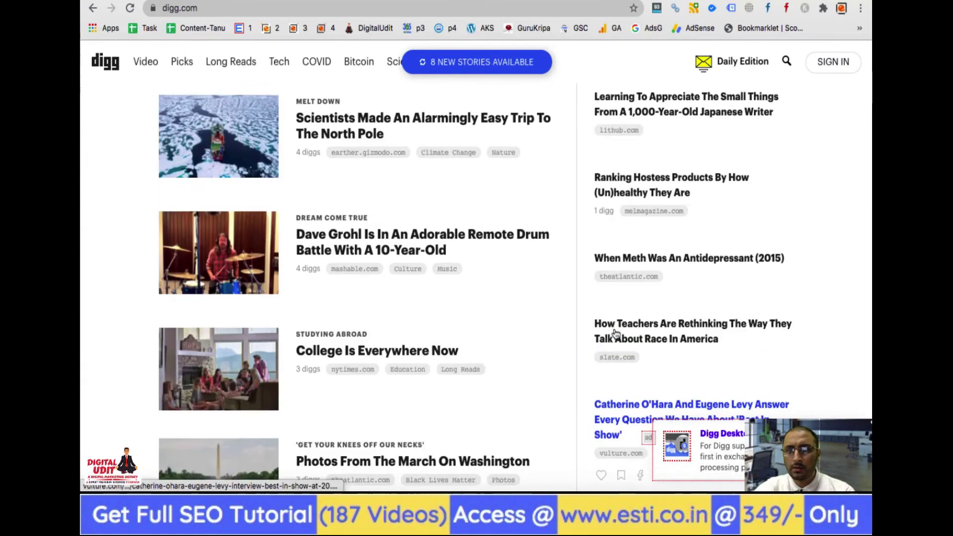
scroll(614, 333, "up", 15)
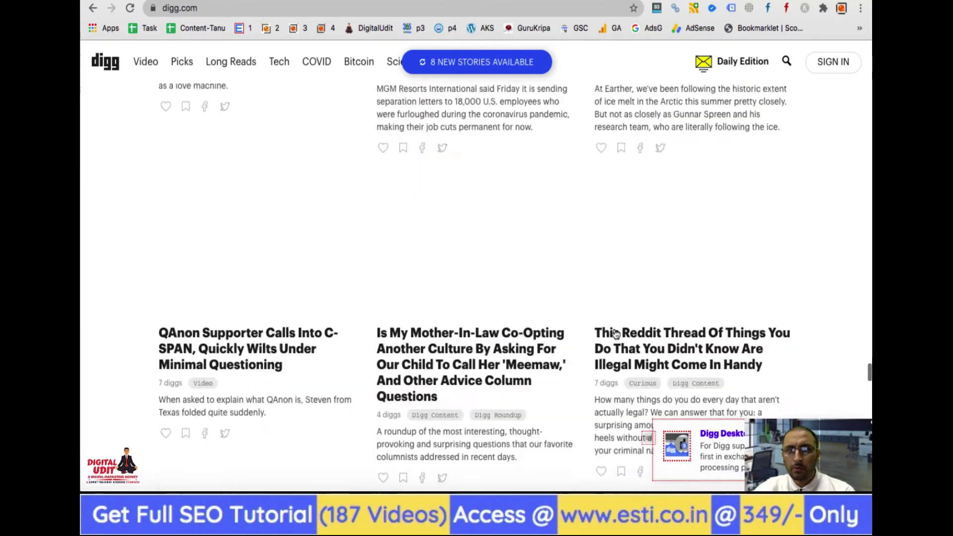
scroll(614, 332, "up", 15)
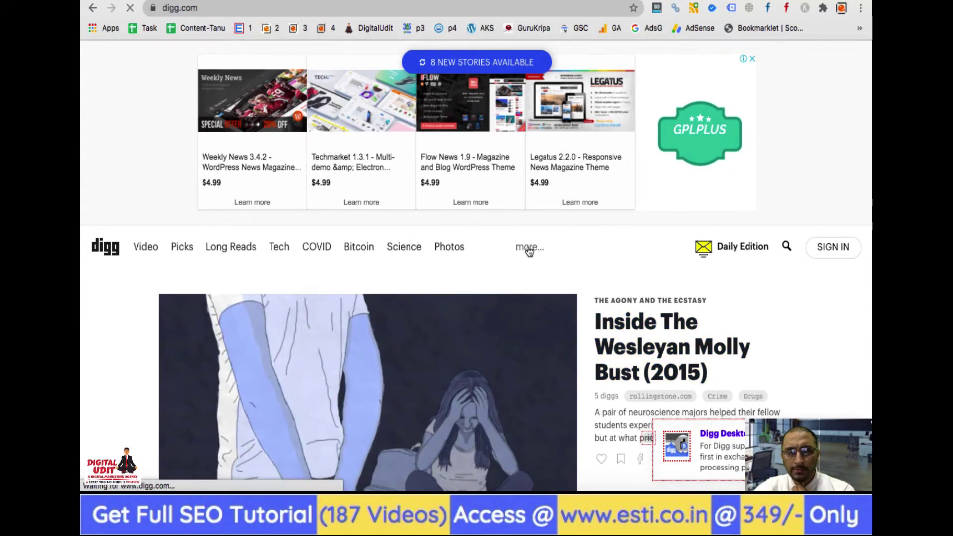
Add the Digg New Tab Extension to Chrome and confirm the installation
scroll(657, 264, "down", 10)
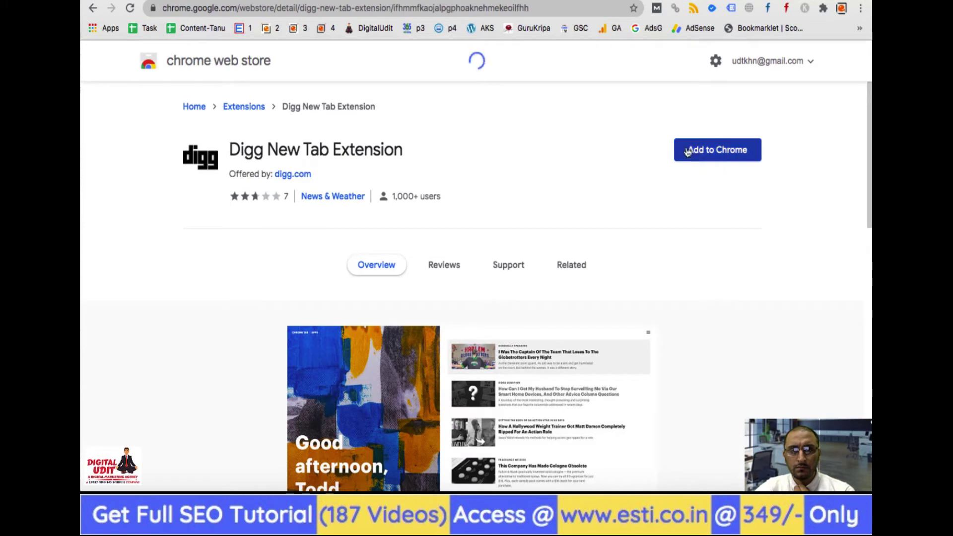
left_click(728, 153)
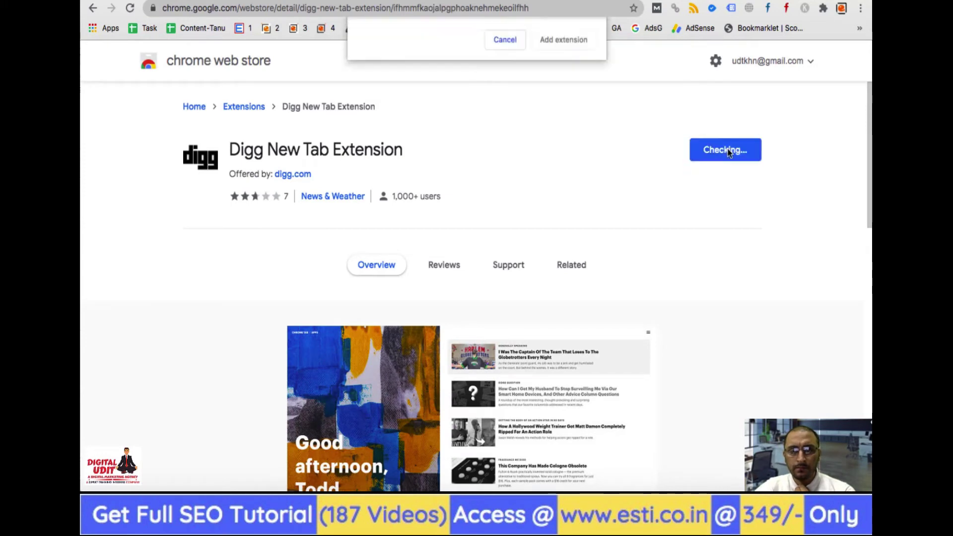
left_click(542, 144)
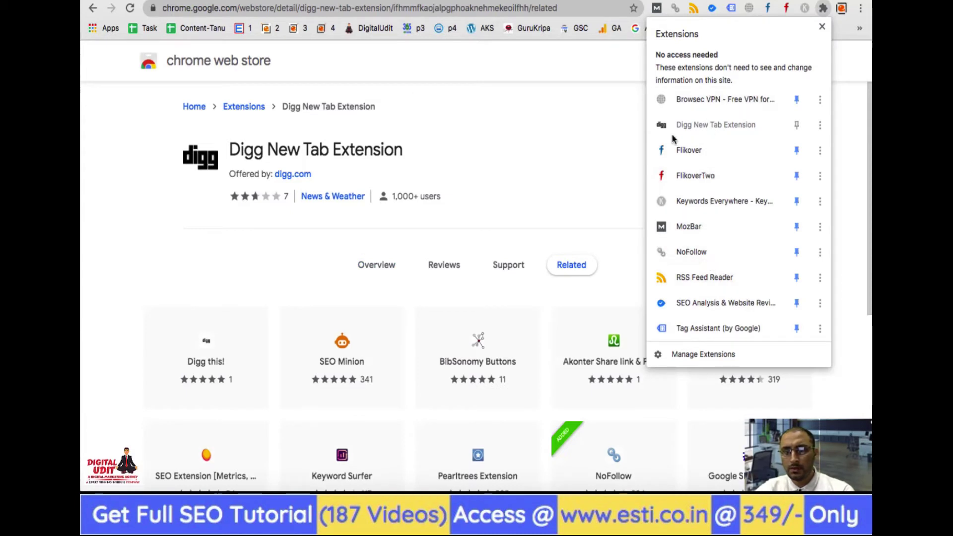
Open Chrome's Extensions management page from More Tools
left_click(620, 128)
left_click(860, 8)
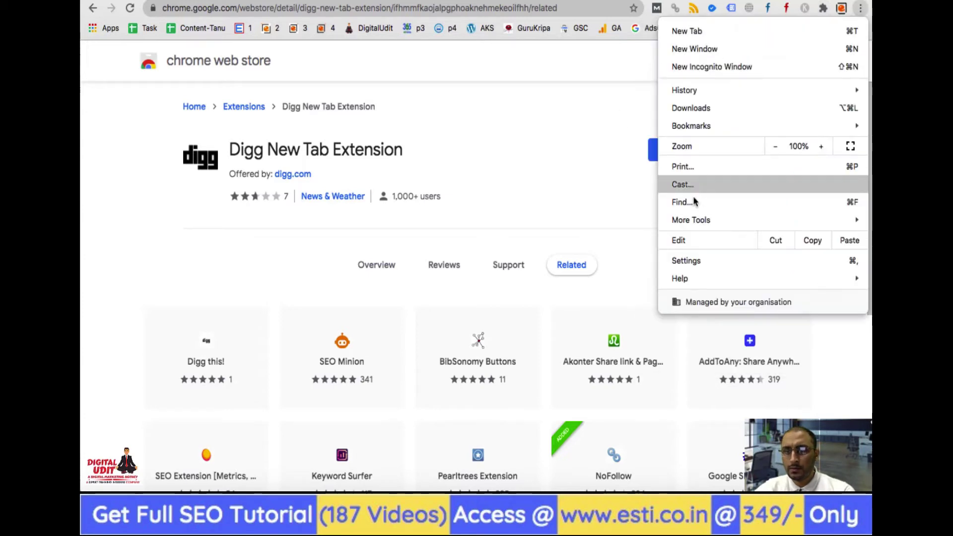
mouse_move(678, 221)
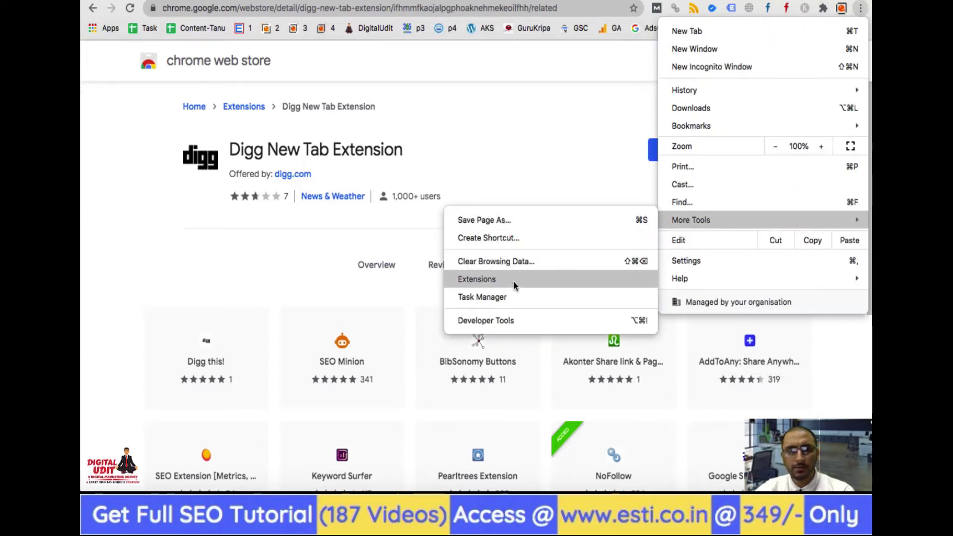
left_click(514, 284)
scroll(291, 359, "down", 3)
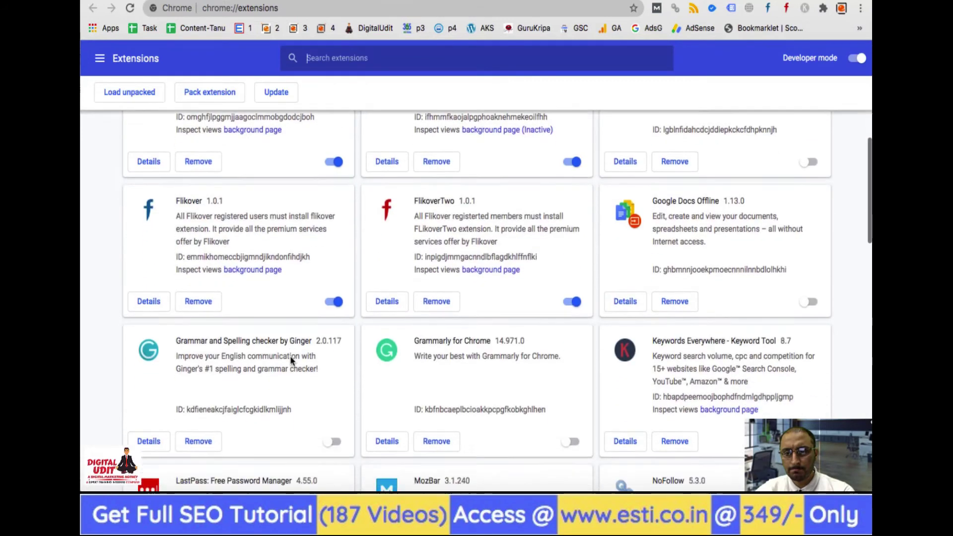
scroll(290, 355, "up", 3)
scroll(626, 323, "down", 5)
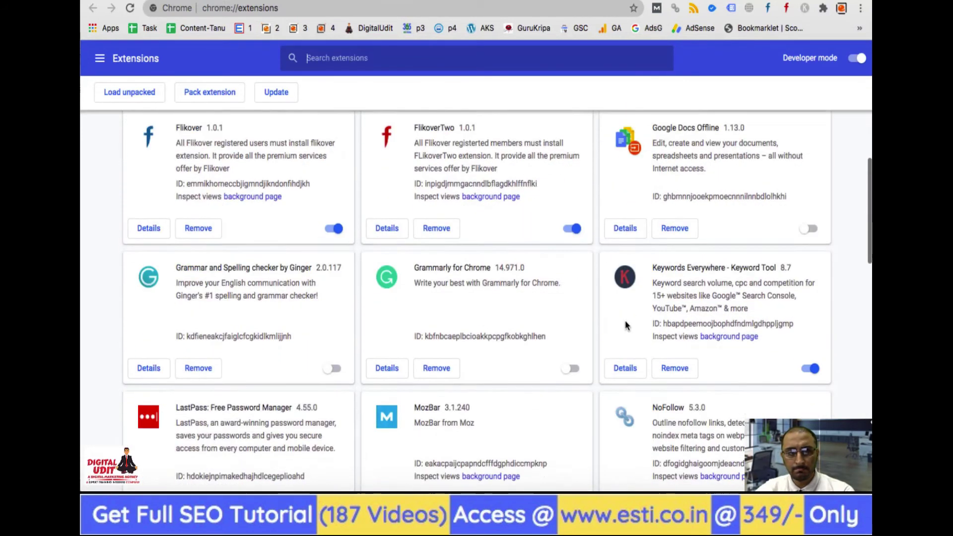
Remove Ginger and Grammarly for Chrome, closing the uninstall survey tab
left_click(198, 332)
left_click(572, 94)
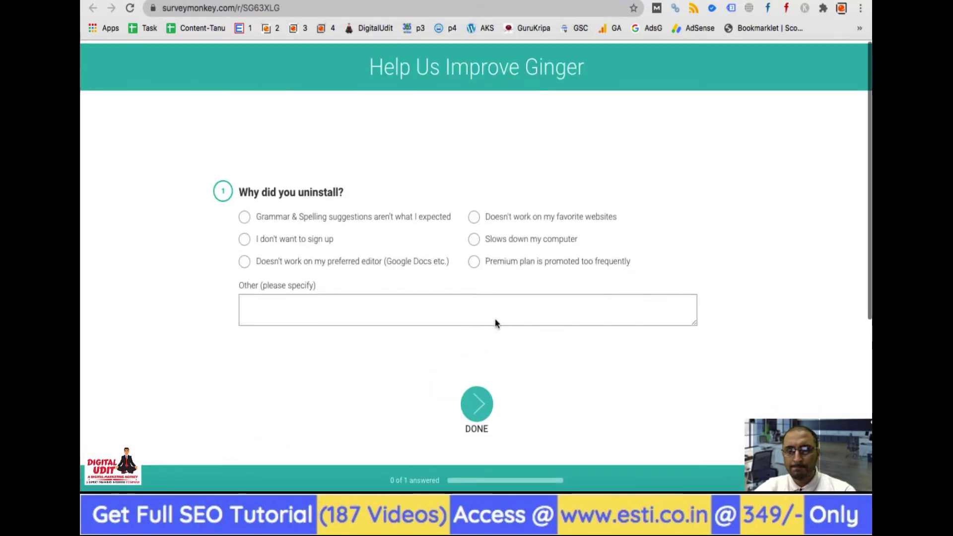
scroll(446, 235, "down", 1)
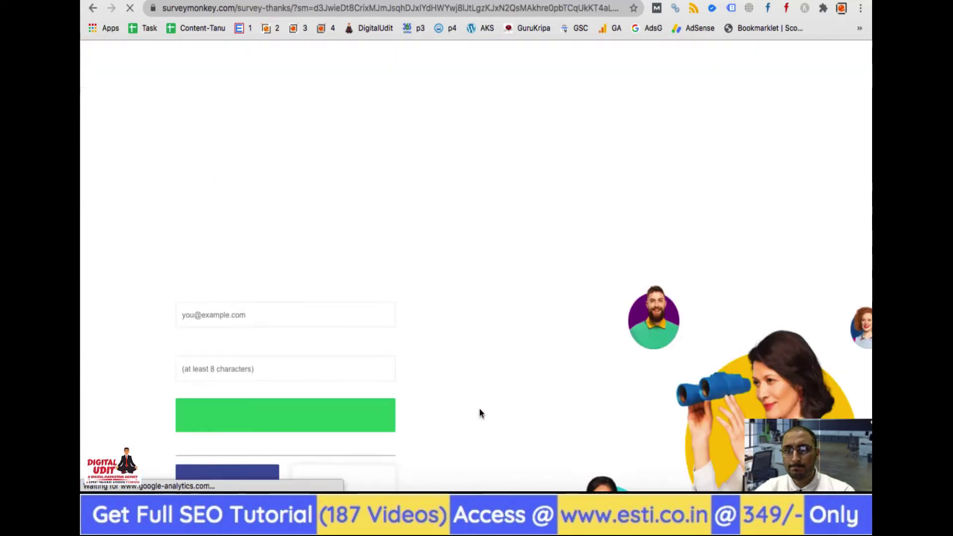
key("ctrl+w")
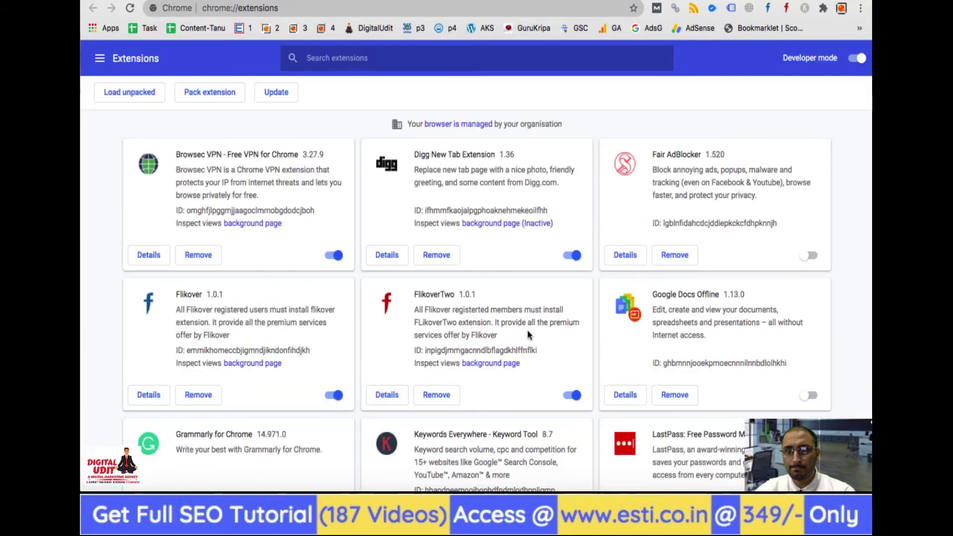
scroll(527, 329, "down", 5)
left_click(198, 398)
left_click(574, 89)
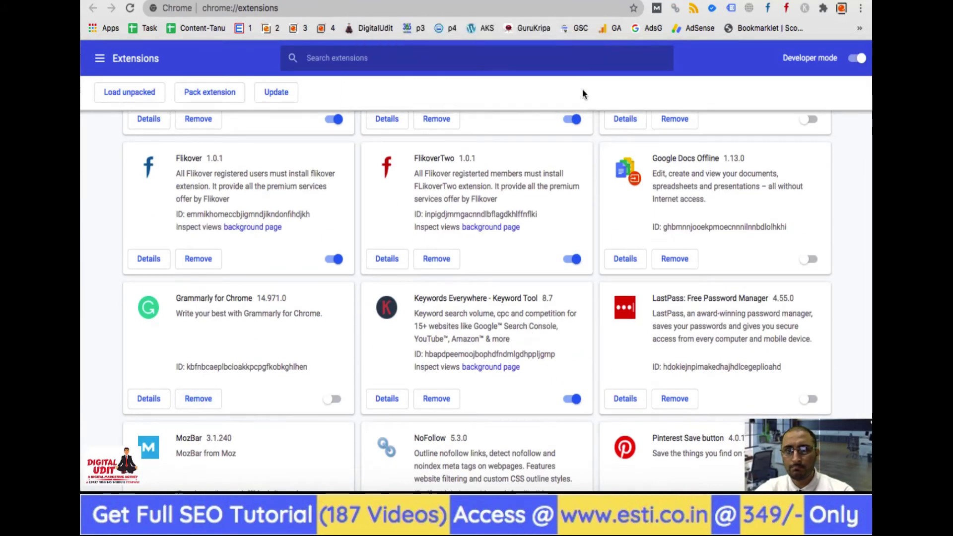
Remove Keywords Everywhere, LastPass and Salesforce Schema Builder Expander
left_click(198, 428)
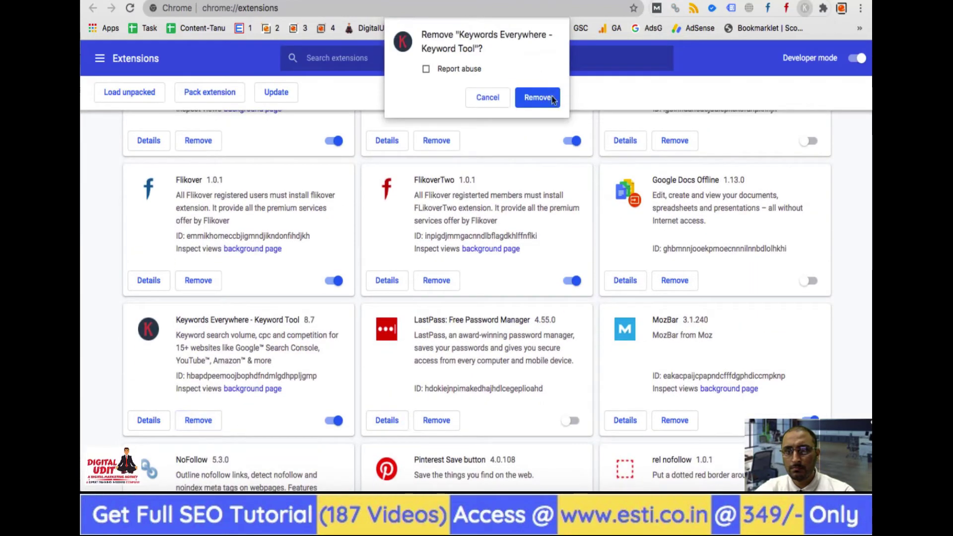
left_click(549, 98)
scroll(810, 274, "down", 3)
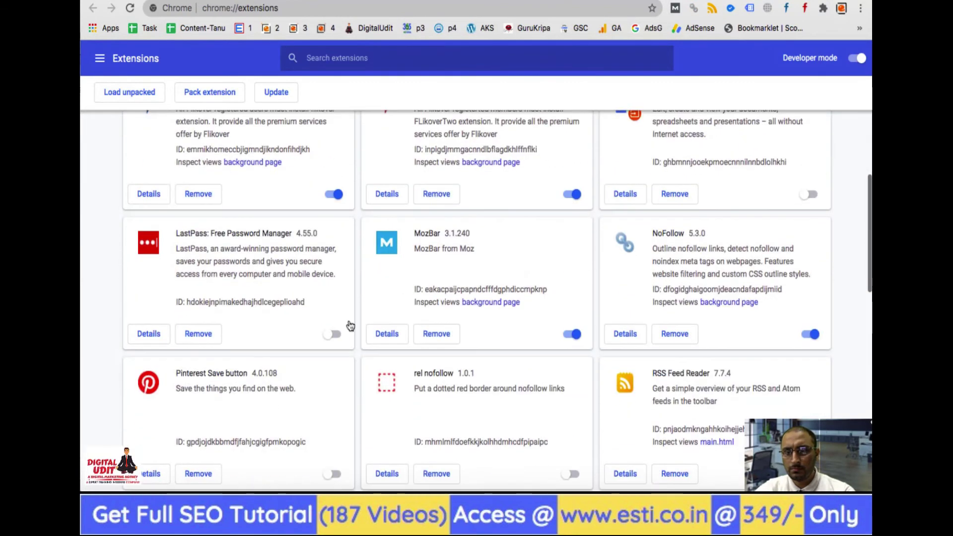
left_click(198, 385)
left_click(581, 91)
scroll(629, 240, "down", 6)
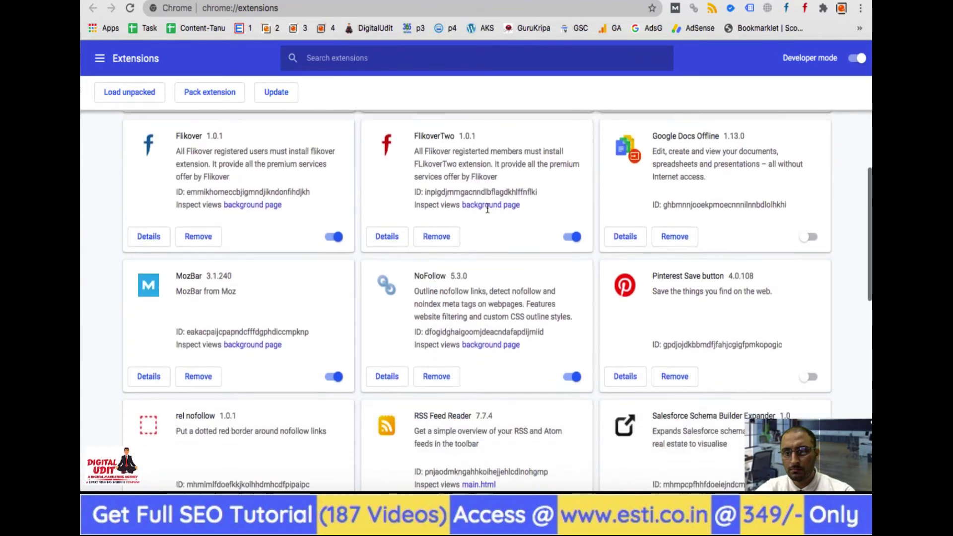
left_click(680, 372)
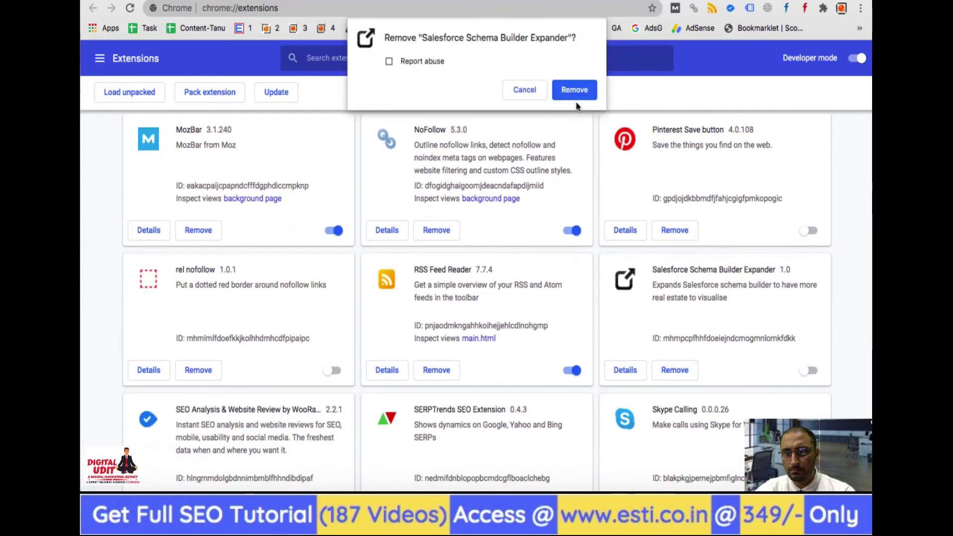
left_click(574, 93)
Remove the rel nofollow and SERPTrends SEO extensions
scroll(460, 302, "down", 5)
left_click(198, 423)
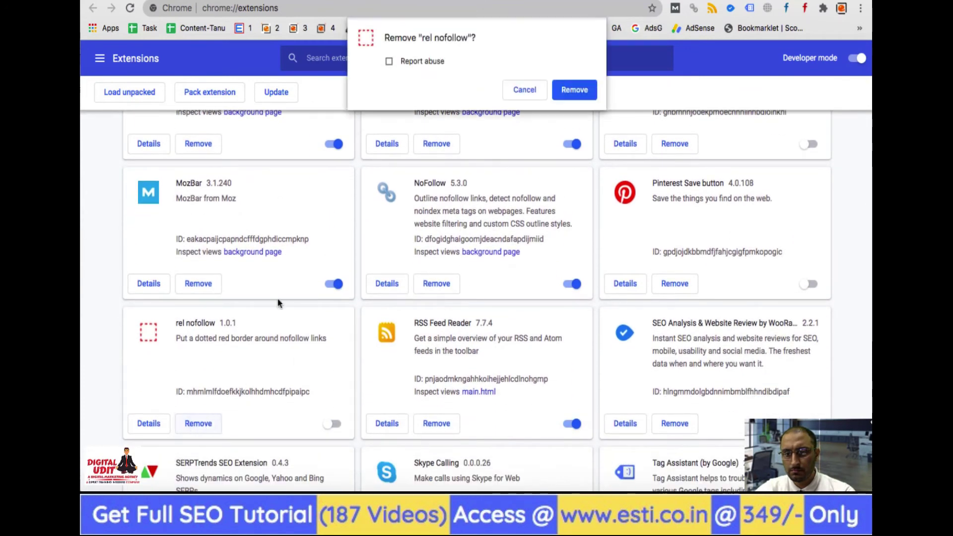
left_click(565, 98)
scroll(610, 317, "down", 6)
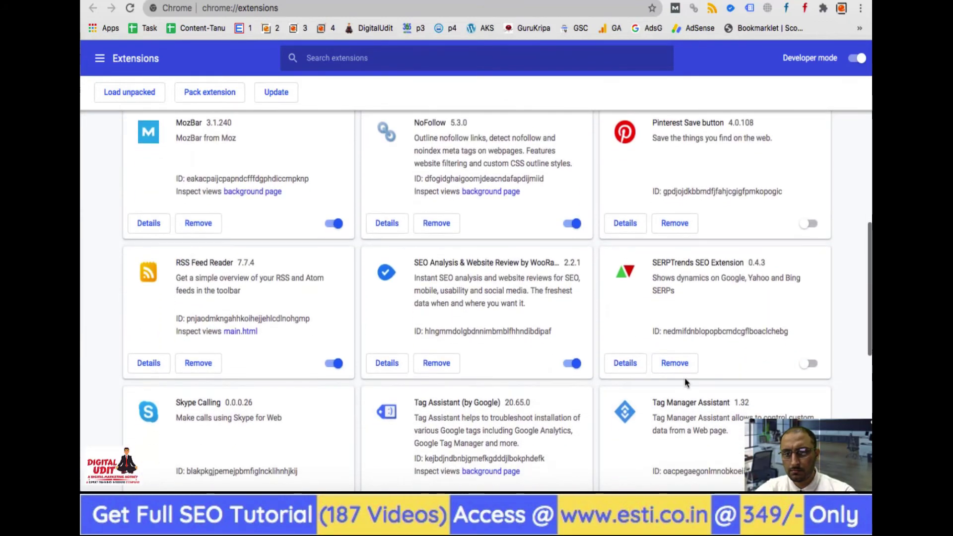
left_click(673, 363)
left_click(572, 91)
scroll(481, 306, "down", 3)
scroll(480, 305, "down", 5)
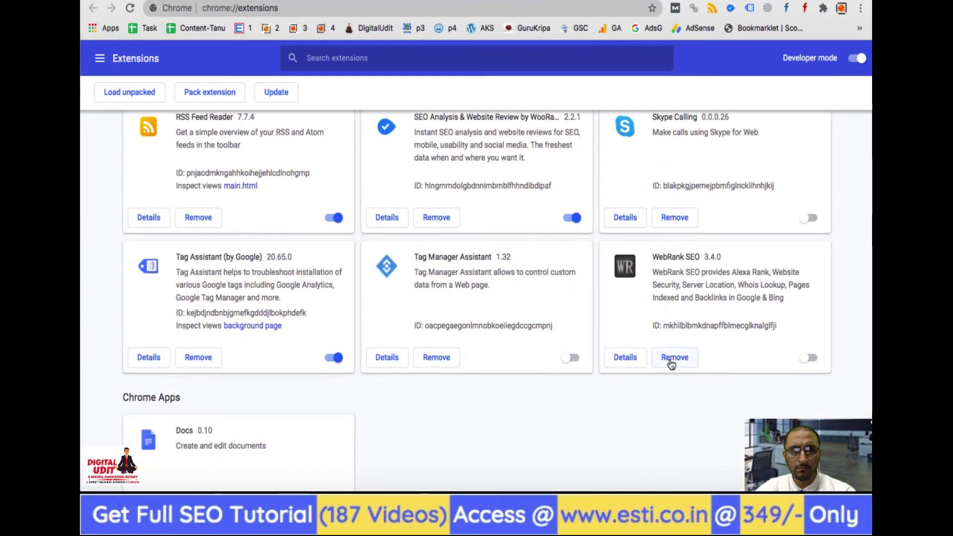
Remove WebRank SEO and review the remaining extensions list
left_click(675, 361)
left_click(570, 90)
scroll(496, 325, "down", 10)
scroll(495, 326, "up", 6)
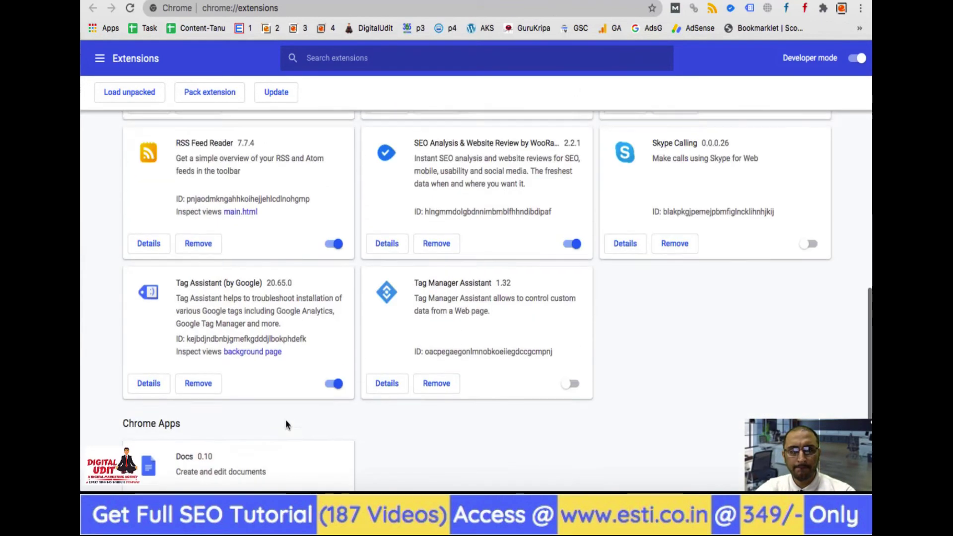
scroll(355, 360, "up", 5)
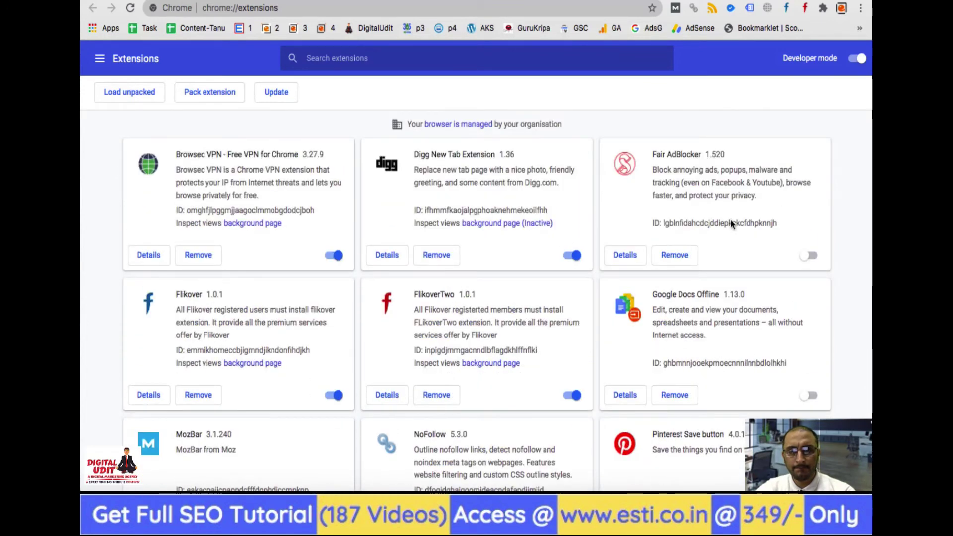